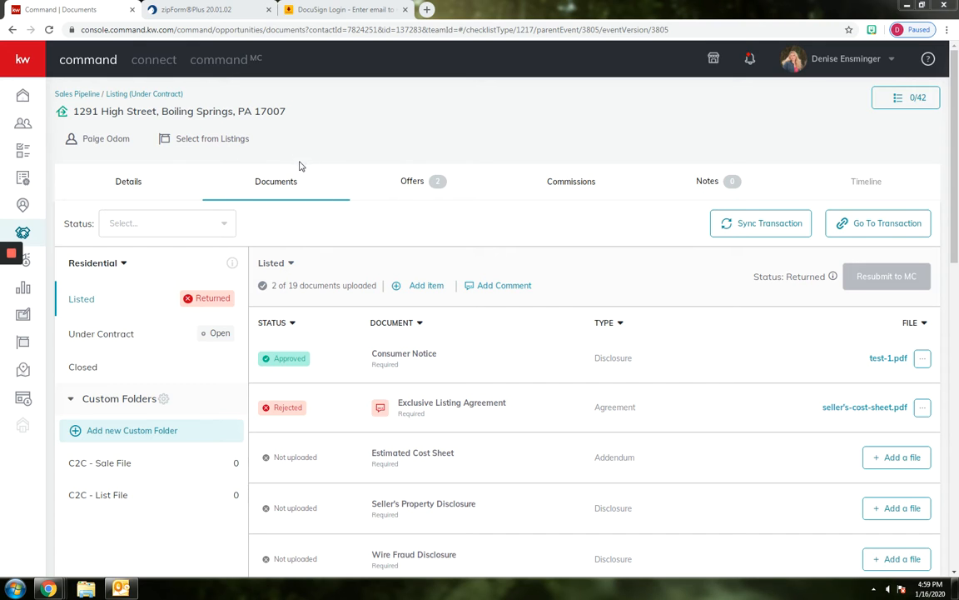
Open the listing's linked transaction in DocuSign Rooms, look over its room documents, and close it
{"action": "left_click", "coordinate": [847, 227]}
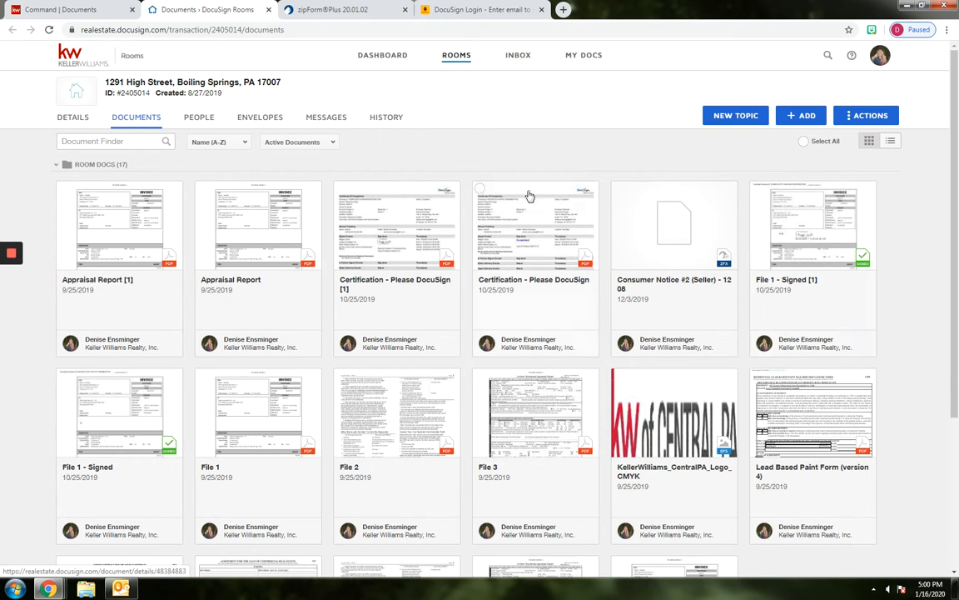
{"action": "left_click", "coordinate": [268, 10]}
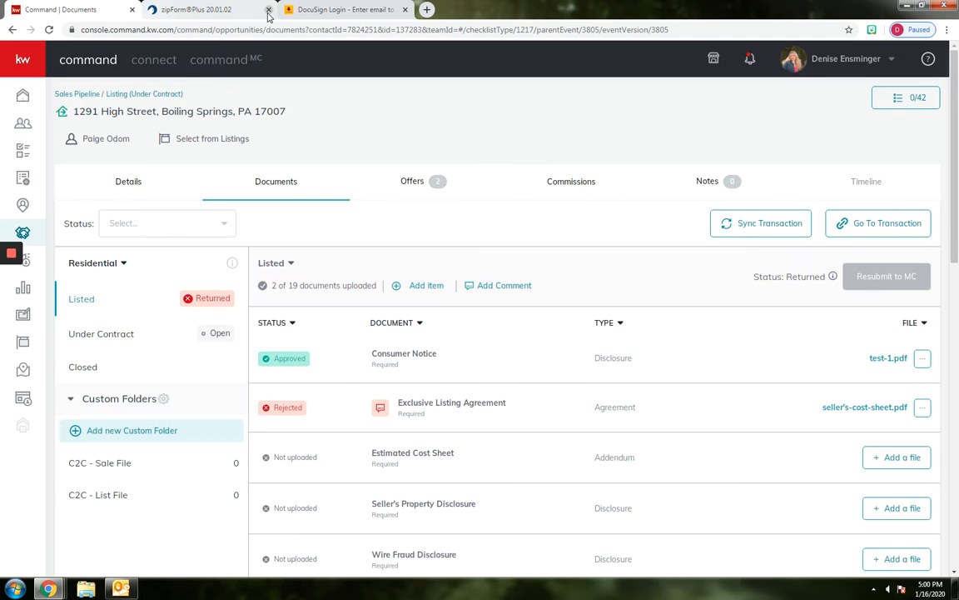
Switch to zipForm Plus and save the profile's e-signature settings with DocuSign as the signing option
{"action": "left_click", "coordinate": [223, 13]}
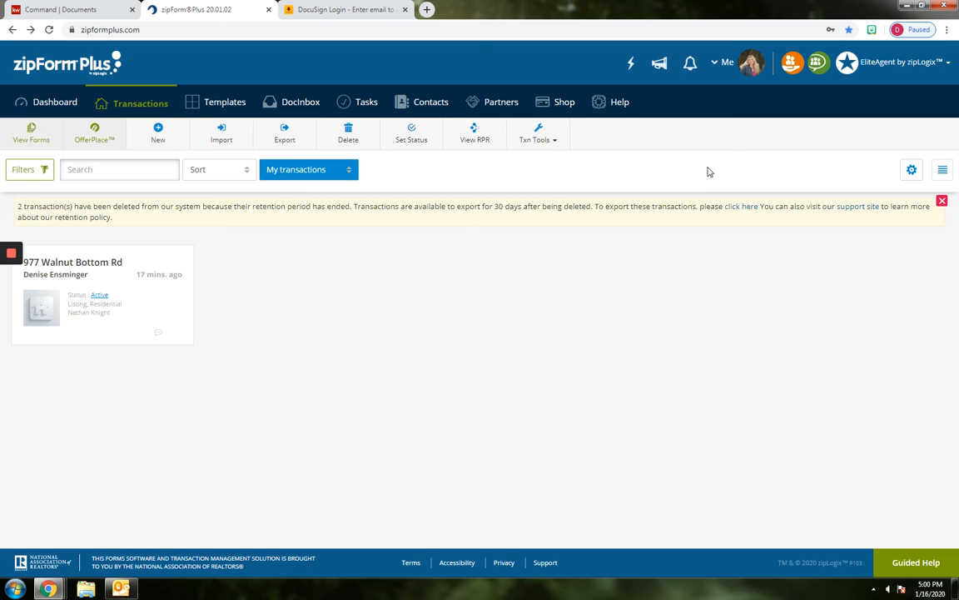
{"action": "left_click", "coordinate": [731, 63]}
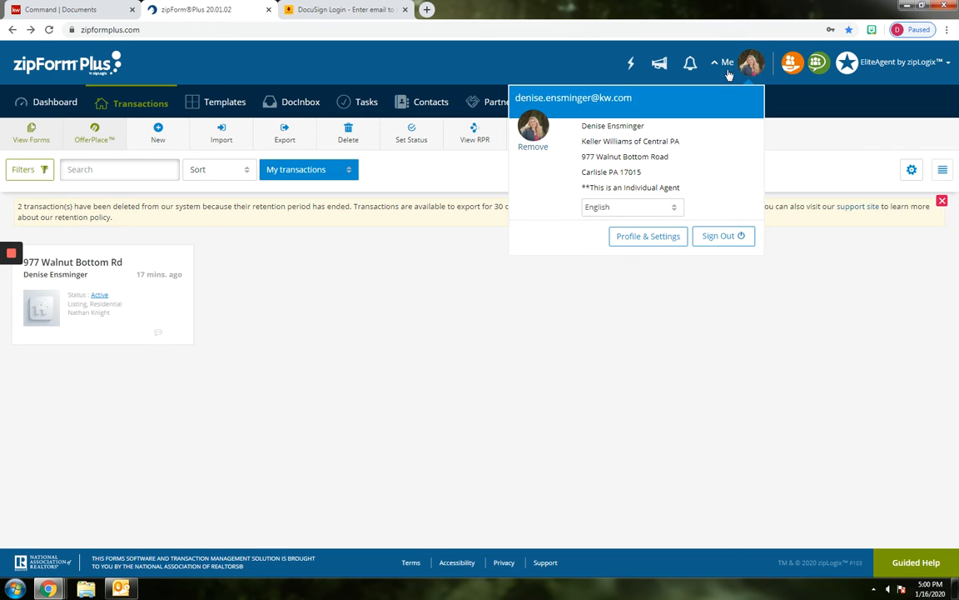
{"action": "left_click", "coordinate": [651, 239]}
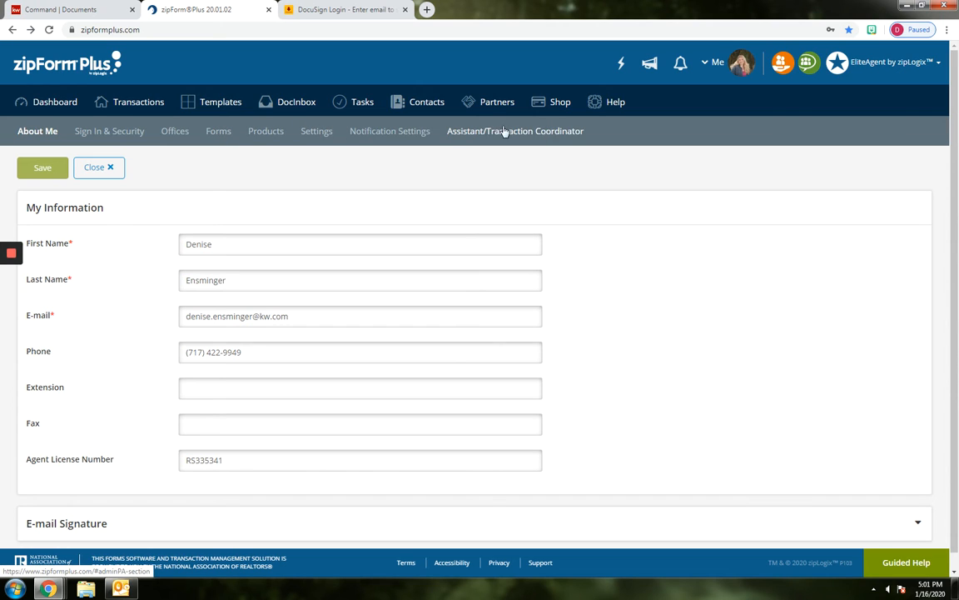
{"action": "left_click", "coordinate": [320, 134]}
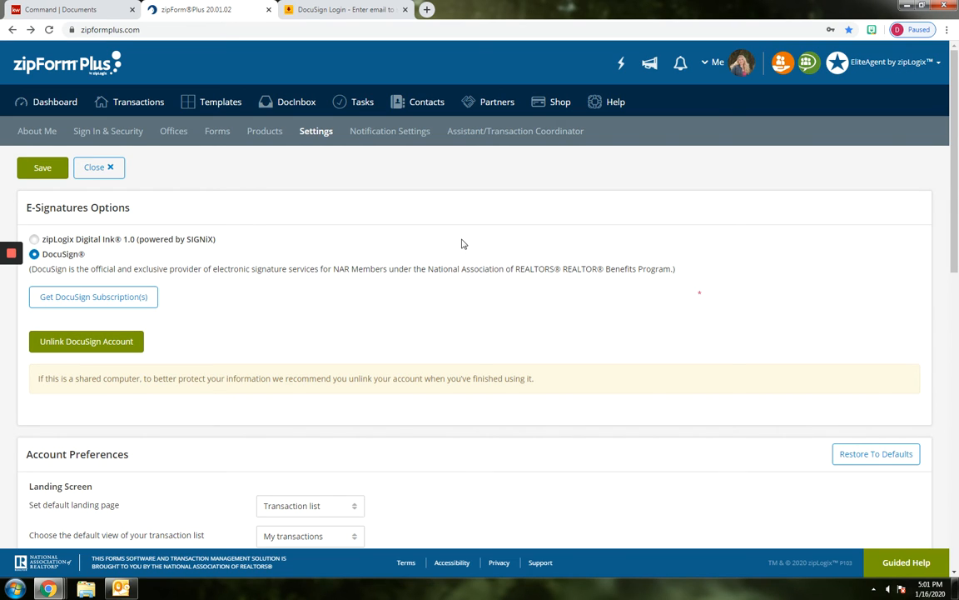
{"action": "left_click", "coordinate": [41, 169]}
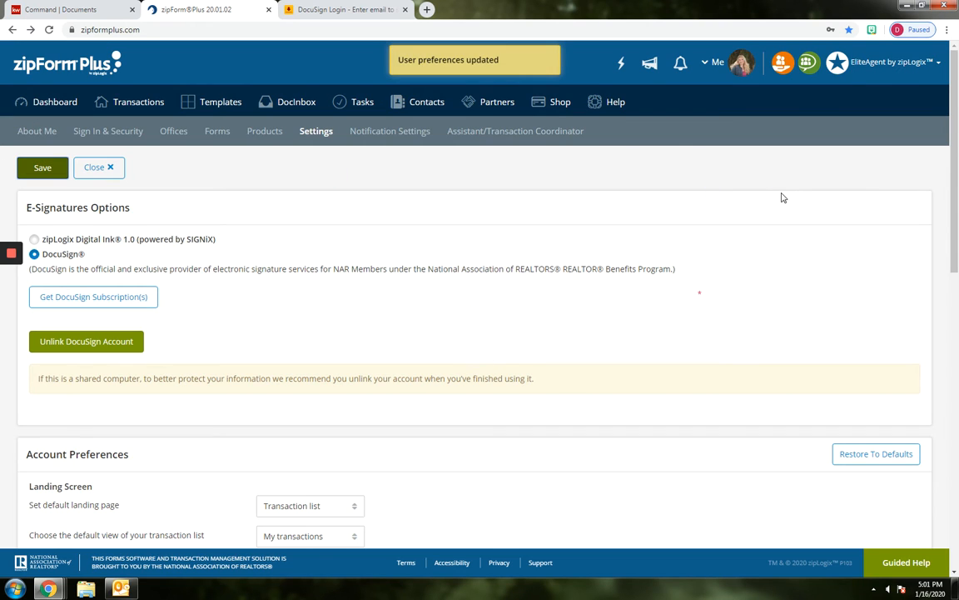
Open the documents of the active residential listing transaction
{"action": "left_click", "coordinate": [137, 103]}
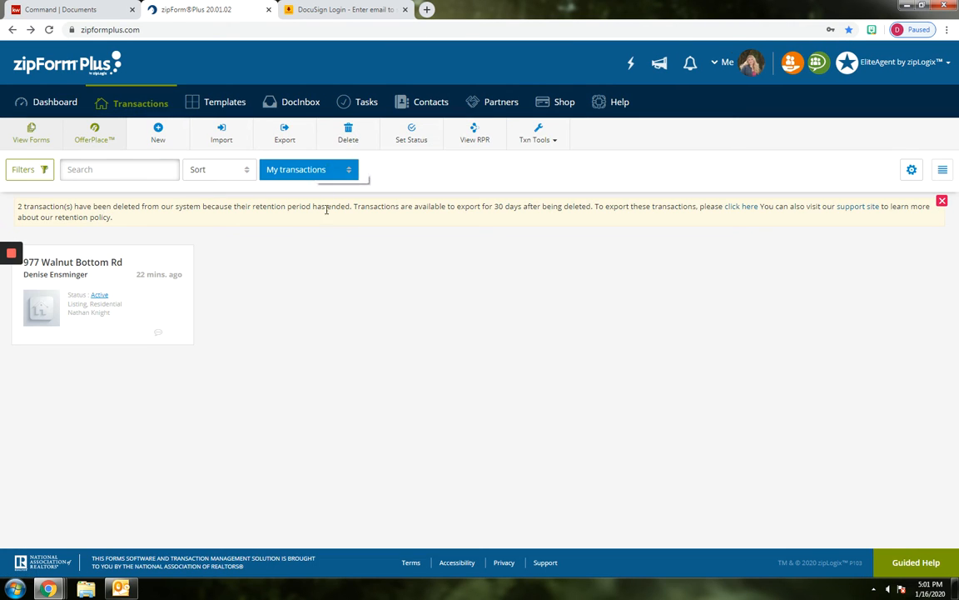
{"action": "left_click", "coordinate": [61, 267]}
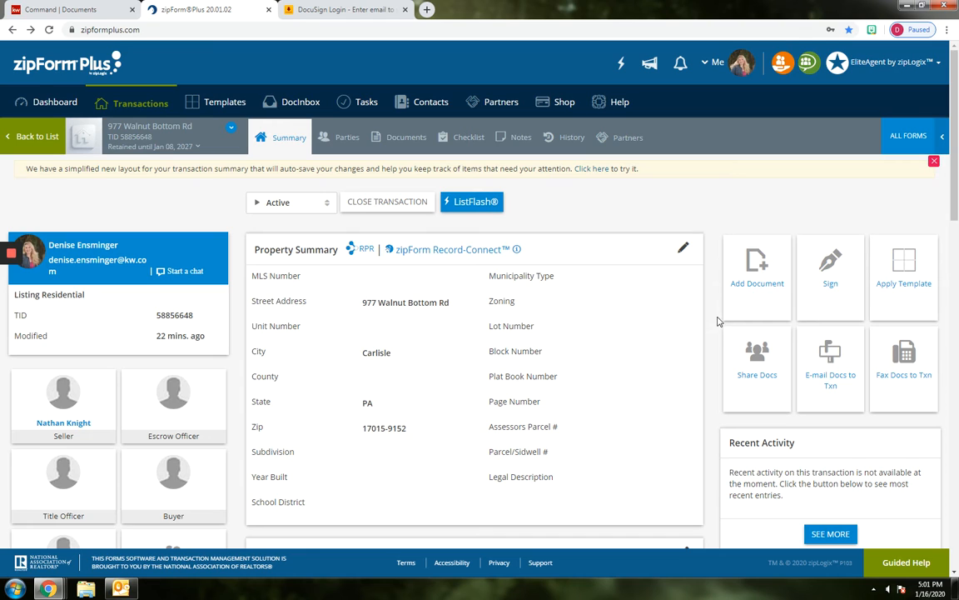
{"action": "left_click", "coordinate": [411, 138]}
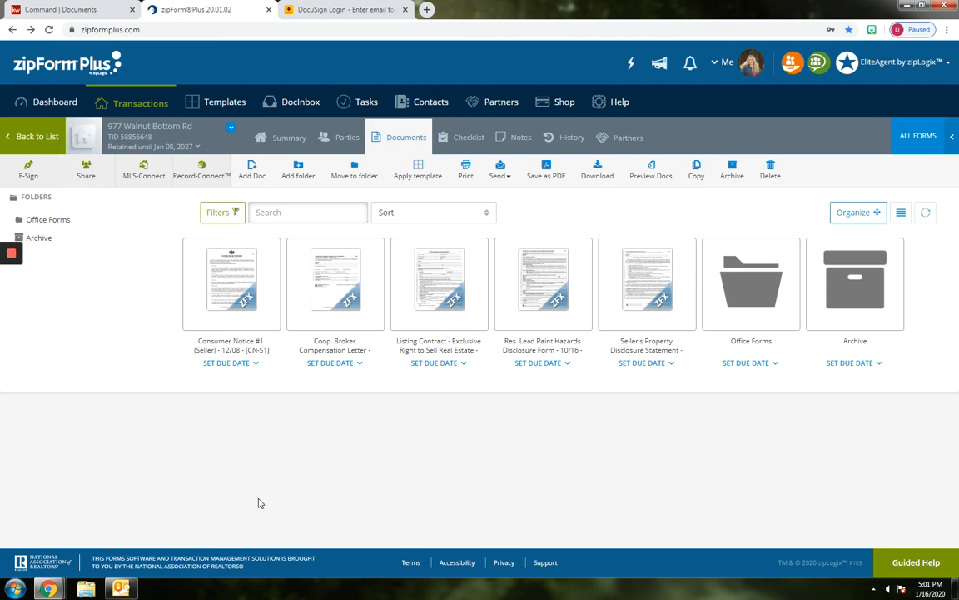
Review the Consumer Notice #1 (Seller) form through its acknowledgment section and return to the transaction's documents
{"action": "left_click", "coordinate": [218, 282]}
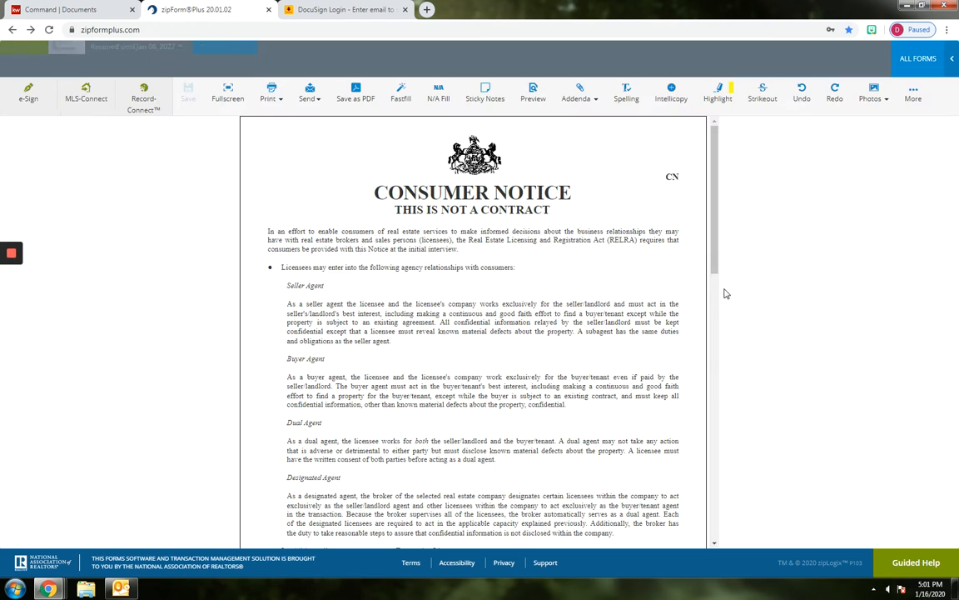
{"action": "left_click_drag", "start_coordinate": [712, 210], "coordinate": [704, 484]}
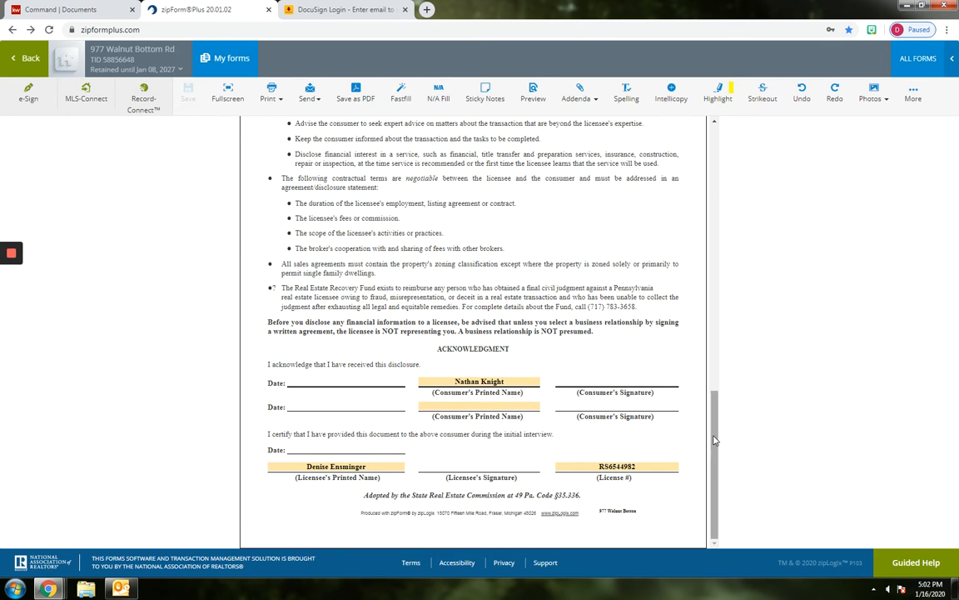
{"action": "left_click_drag", "start_coordinate": [717, 436], "coordinate": [716, 166]}
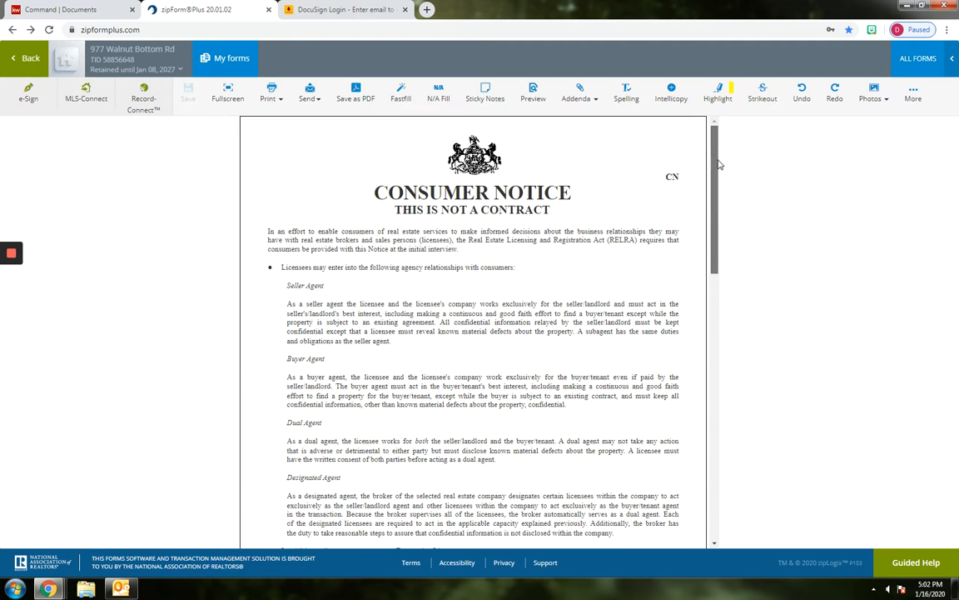
{"action": "left_click", "coordinate": [26, 58]}
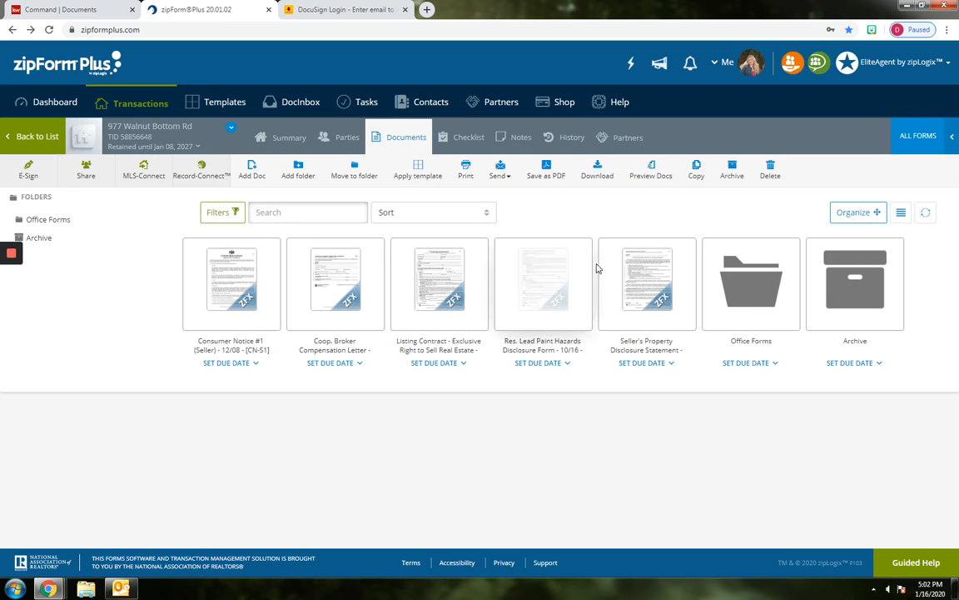
{"action": "left_click", "coordinate": [466, 168]}
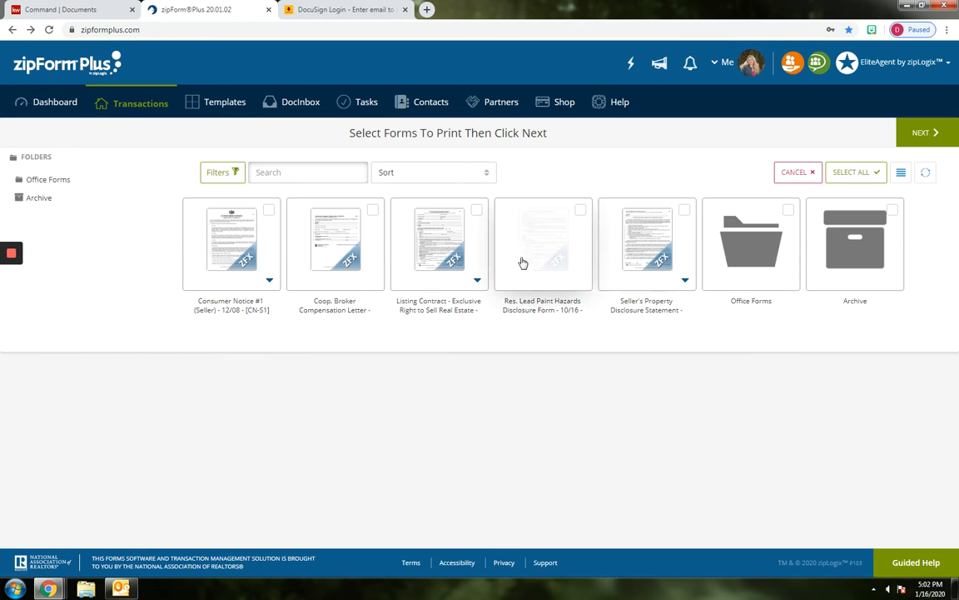
{"action": "left_click", "coordinate": [269, 211]}
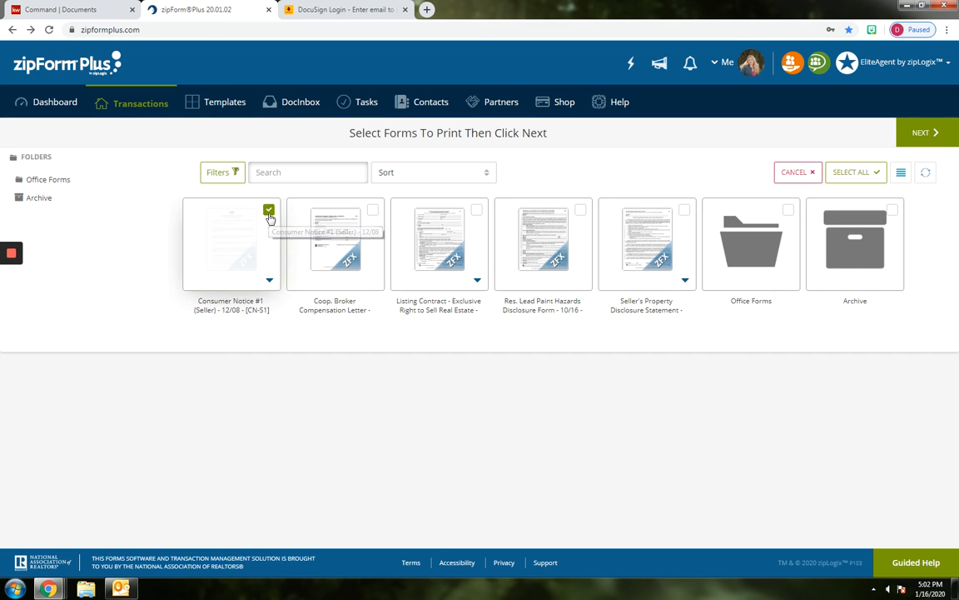
{"action": "left_click", "coordinate": [372, 212]}
{"action": "left_click", "coordinate": [477, 212]}
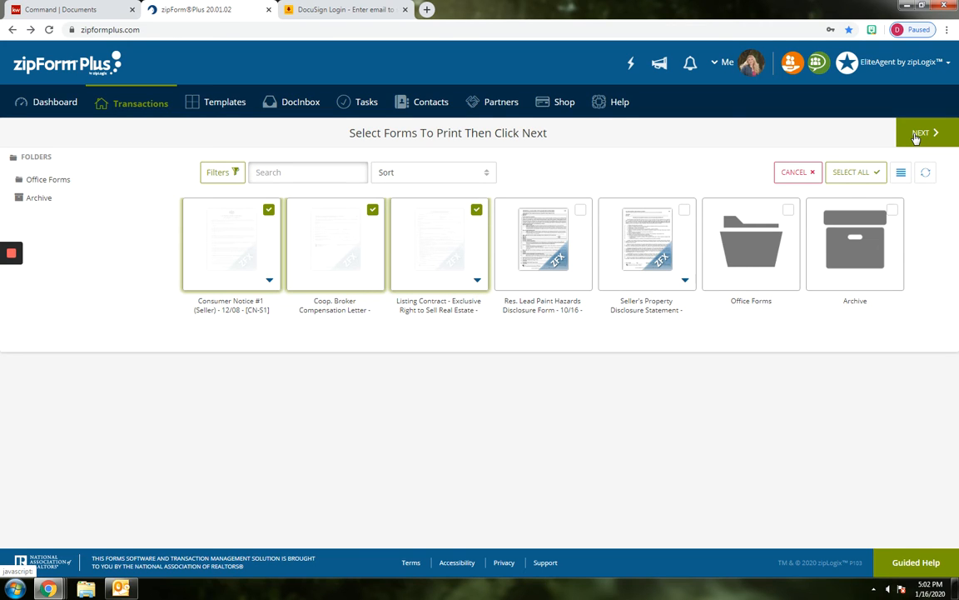
{"action": "left_click", "coordinate": [793, 173]}
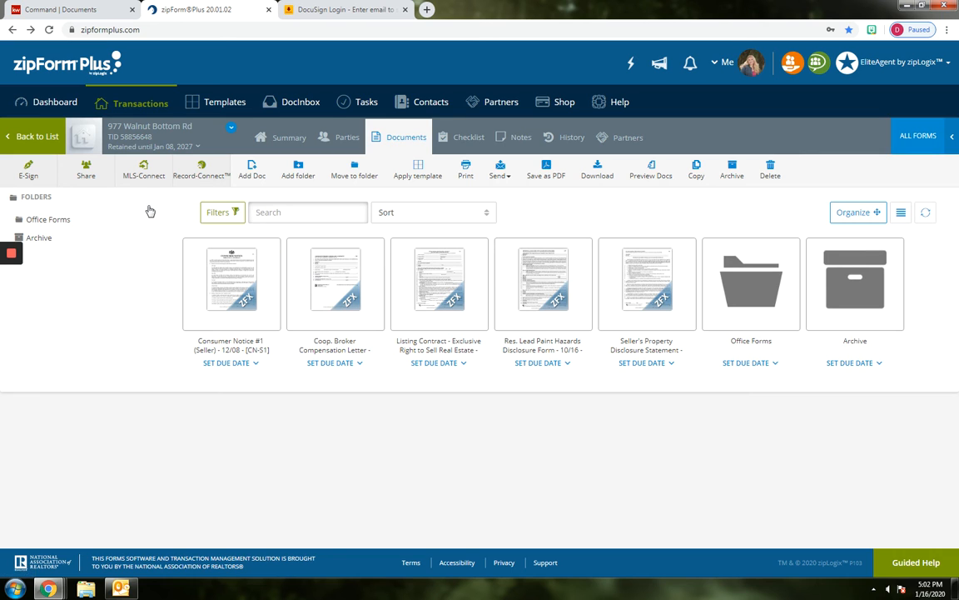
Reopen the Consumer Notice #1 (Seller) form to examine its available form tools, and return to the document list
{"action": "left_click", "coordinate": [196, 280]}
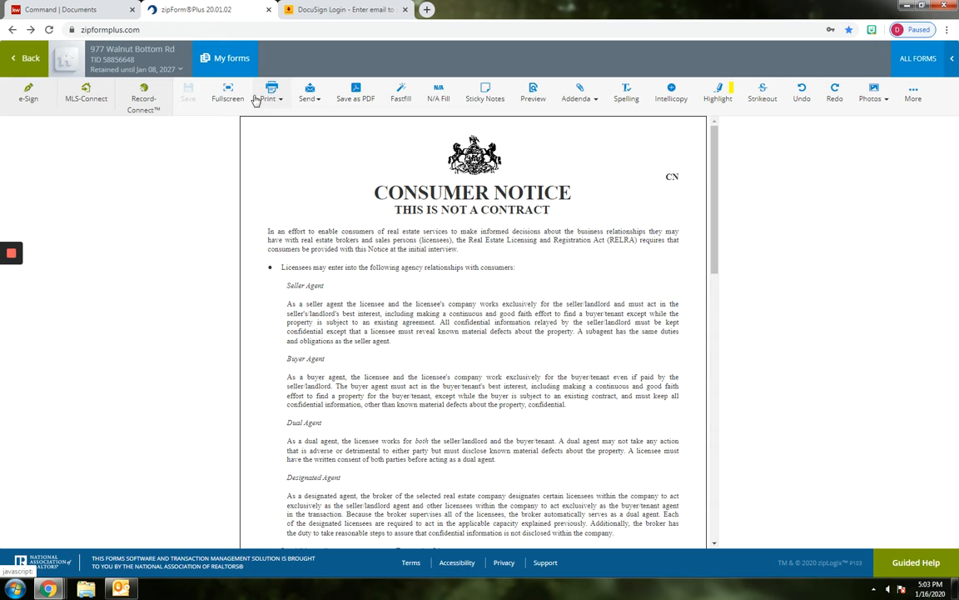
{"action": "left_click", "coordinate": [31, 58]}
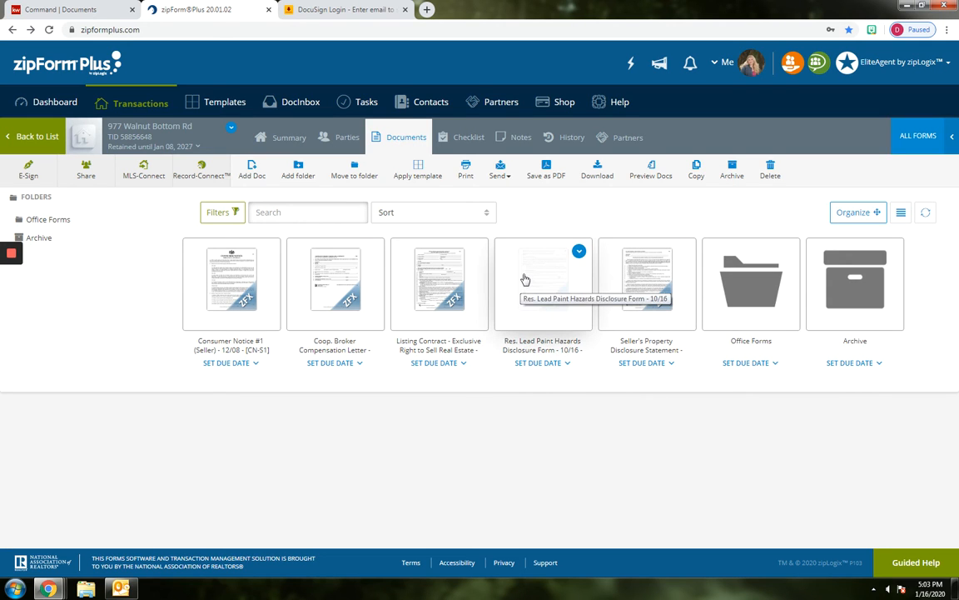
{"action": "left_click", "coordinate": [547, 167]}
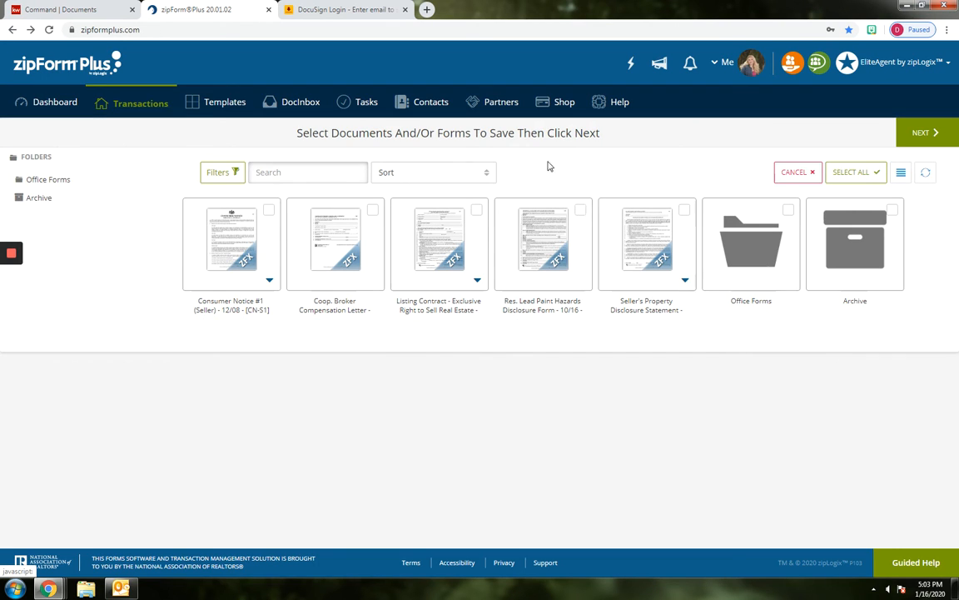
{"action": "left_click", "coordinate": [270, 210]}
{"action": "left_click", "coordinate": [477, 210]}
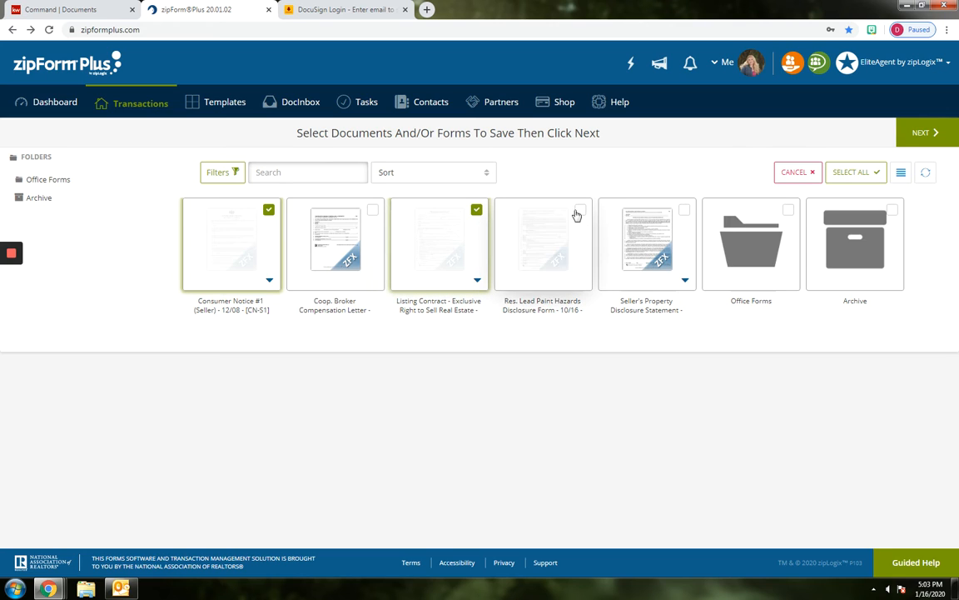
{"action": "left_click", "coordinate": [580, 209]}
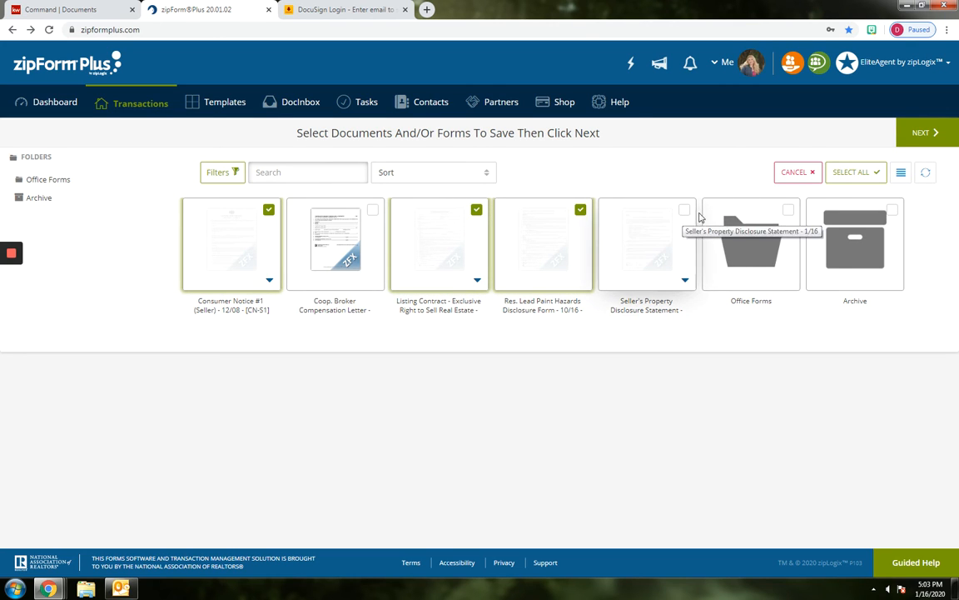
{"action": "left_click", "coordinate": [924, 133]}
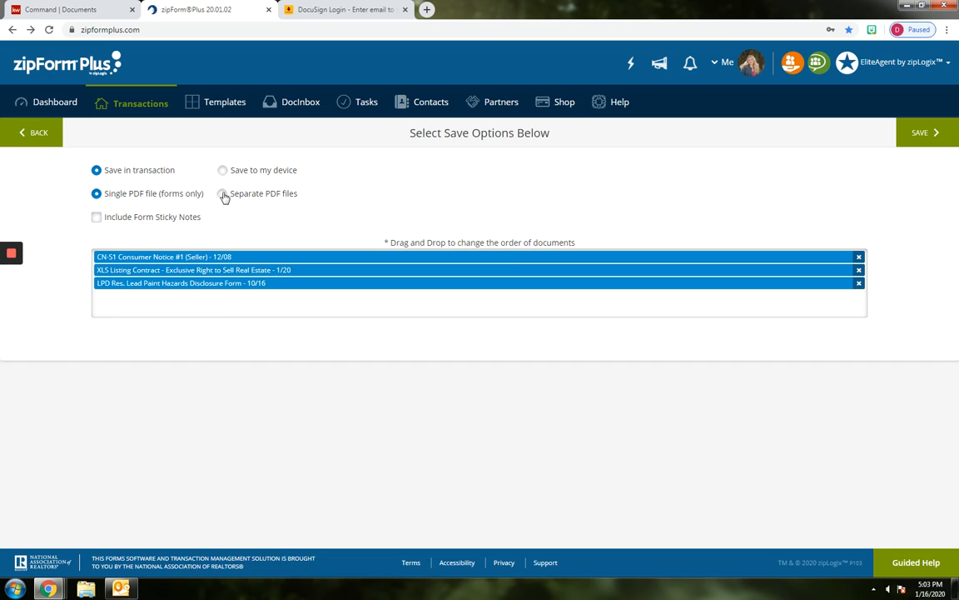
{"action": "left_click", "coordinate": [41, 133]}
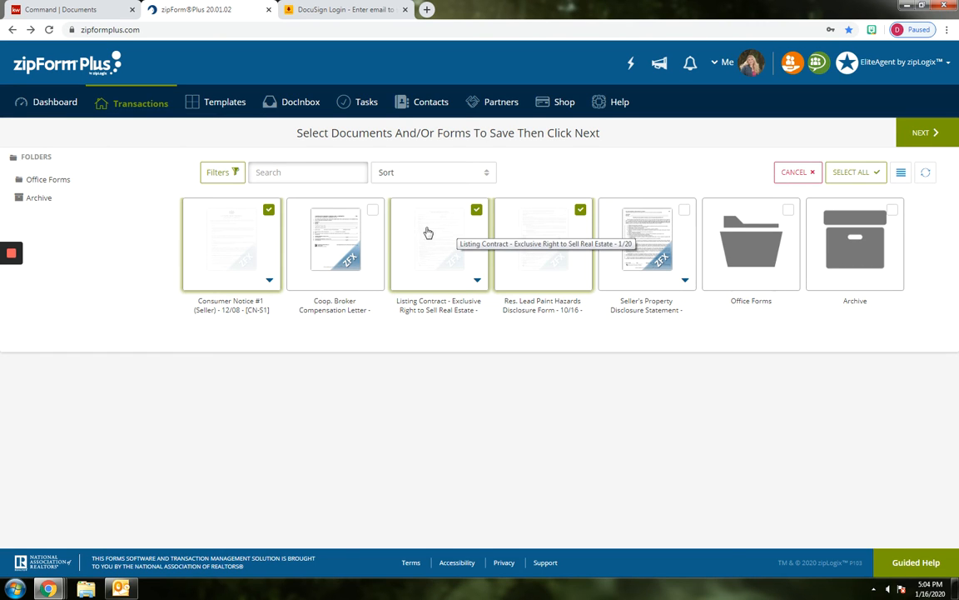
{"action": "left_click", "coordinate": [793, 173]}
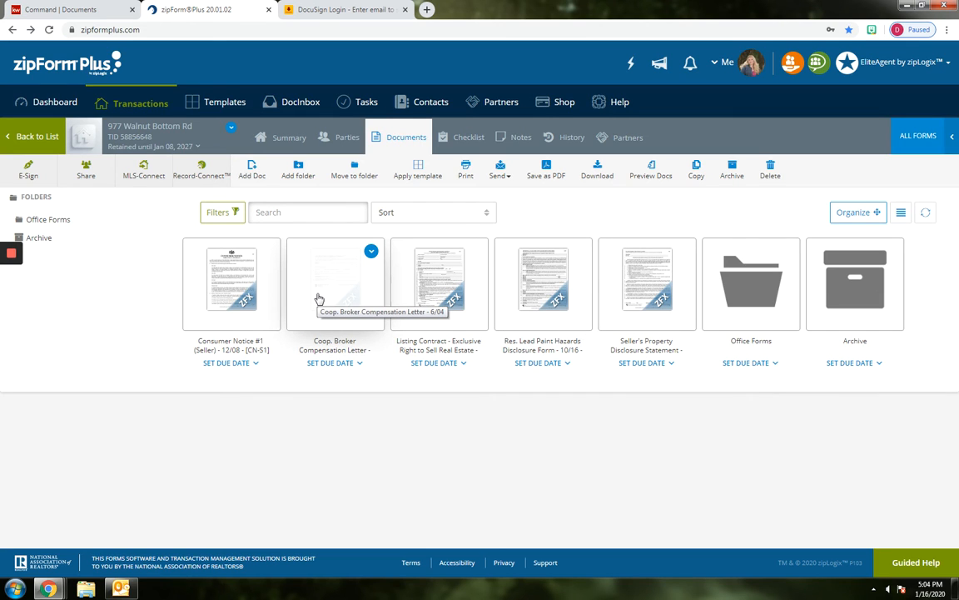
Start a new e-signature packet and add the Consumer Notice #1, Coop. Broker Compensation Letter and Listing Contract forms
{"action": "left_click", "coordinate": [28, 175]}
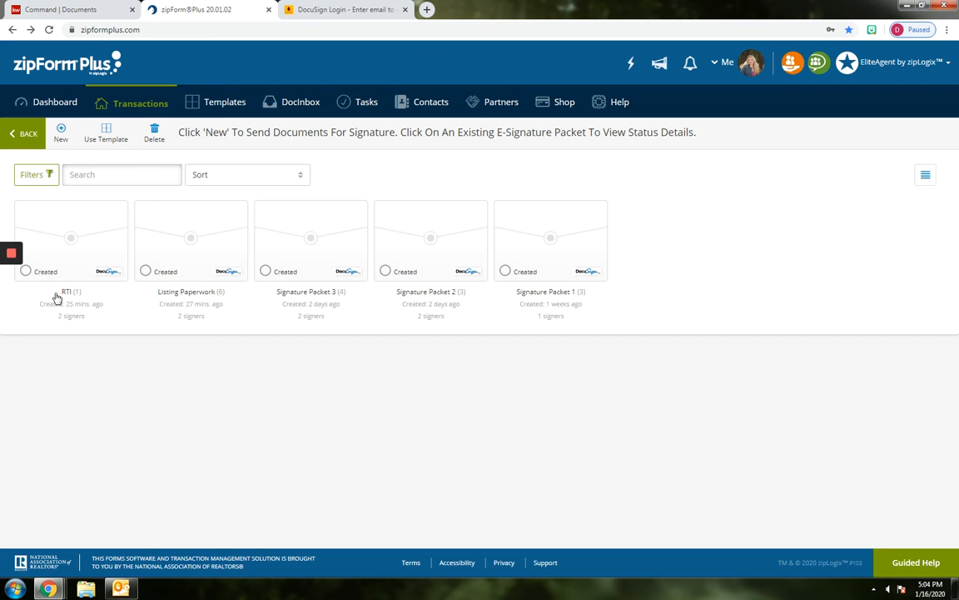
{"action": "left_click", "coordinate": [62, 132]}
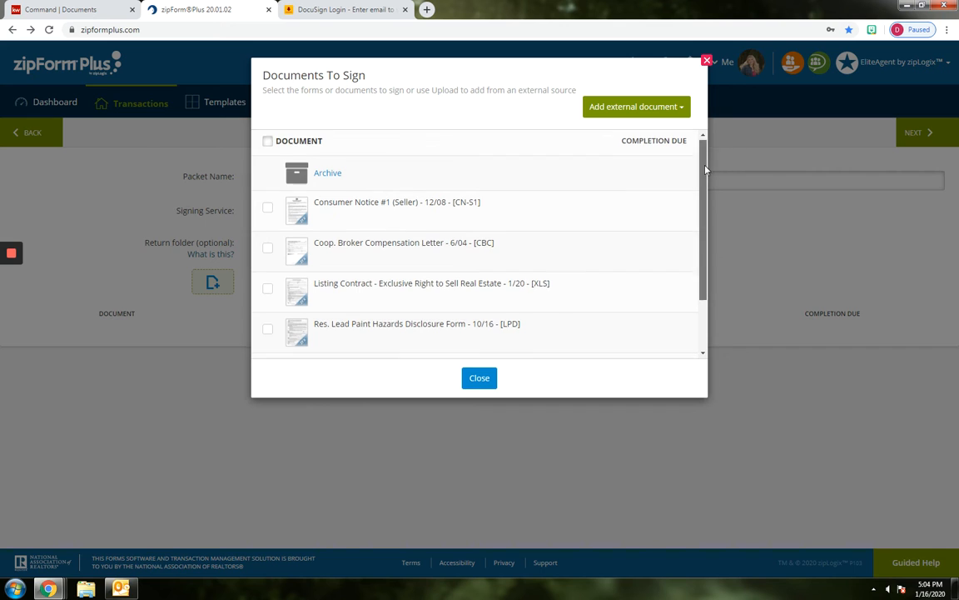
{"action": "scroll", "coordinate": [713, 239], "scroll_direction": "down", "scroll_amount": 2}
{"action": "scroll", "coordinate": [713, 158], "scroll_direction": "up", "scroll_amount": 2}
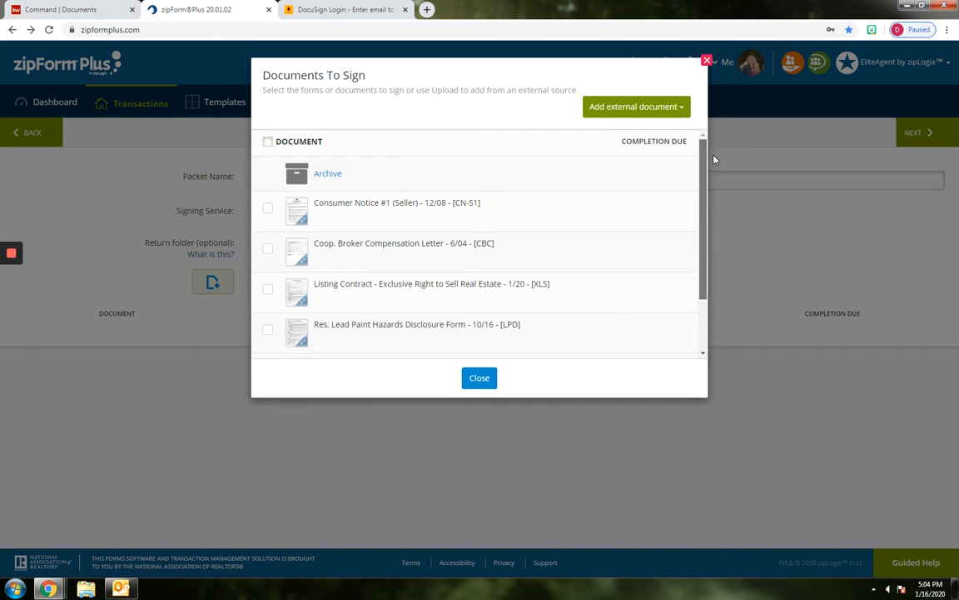
{"action": "left_click", "coordinate": [267, 208]}
{"action": "left_click", "coordinate": [268, 249]}
{"action": "left_click", "coordinate": [267, 288]}
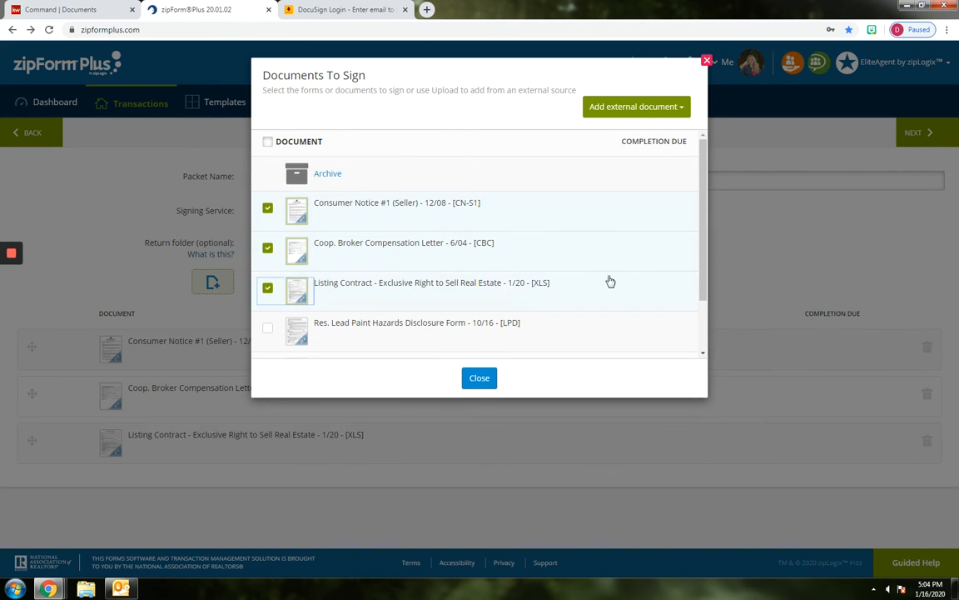
Add the CMA Disclosure, Wire Fraud Disclosure and Broker Services Fee from the Office Forms folder to the signature packet
{"action": "scroll", "coordinate": [696, 293], "scroll_direction": "down", "scroll_amount": 2}
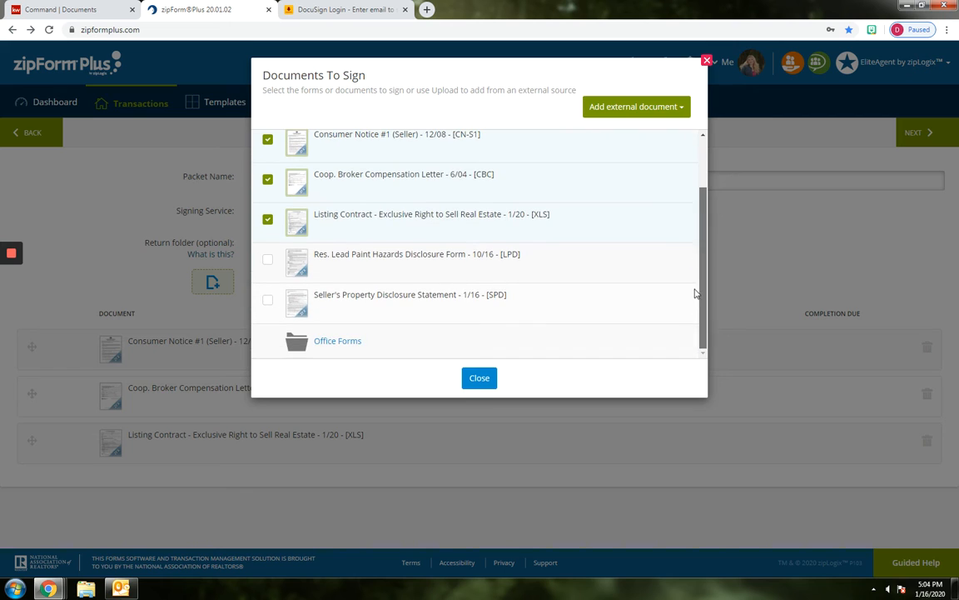
{"action": "left_click", "coordinate": [331, 339]}
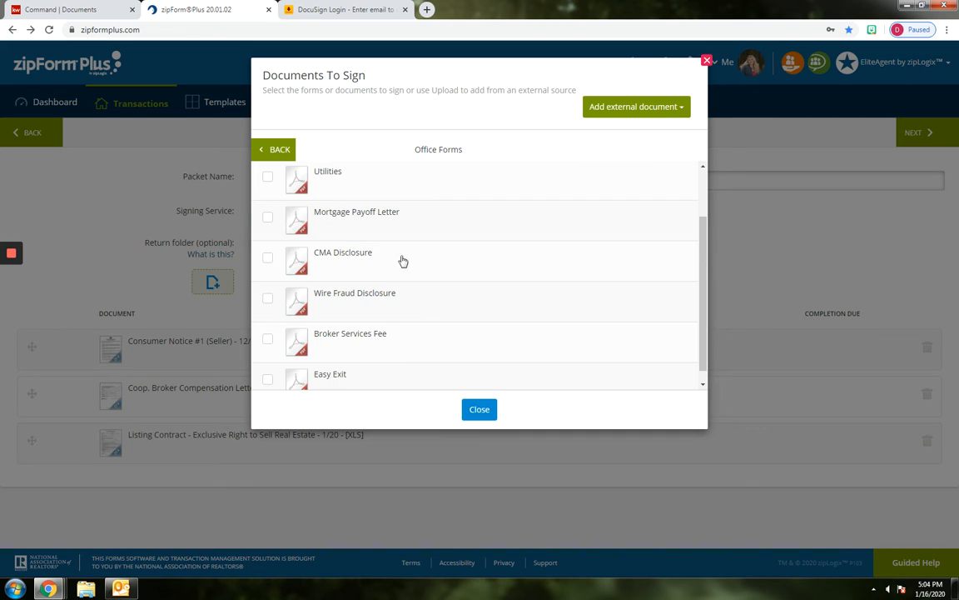
{"action": "left_click", "coordinate": [271, 261]}
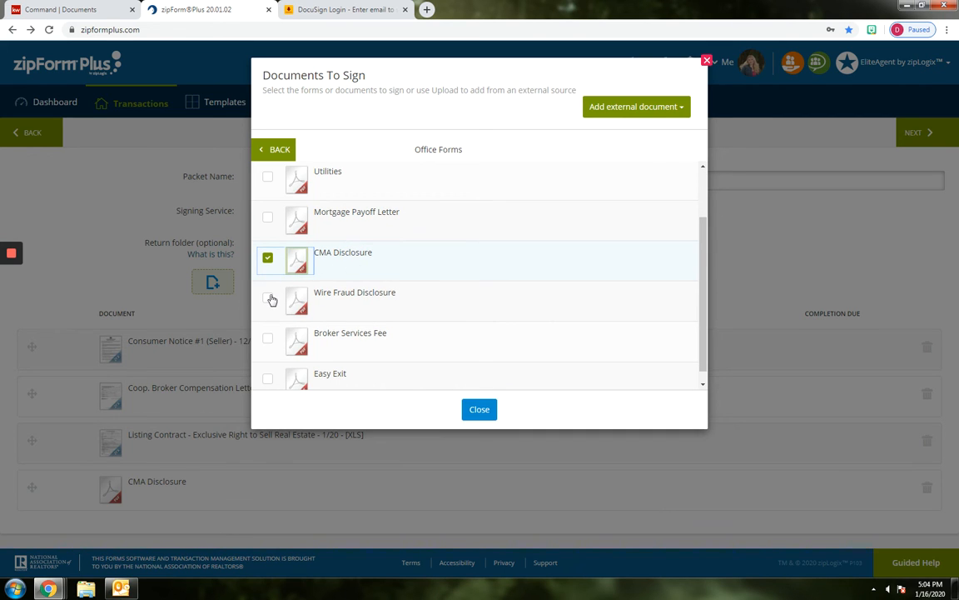
{"action": "left_click", "coordinate": [270, 297]}
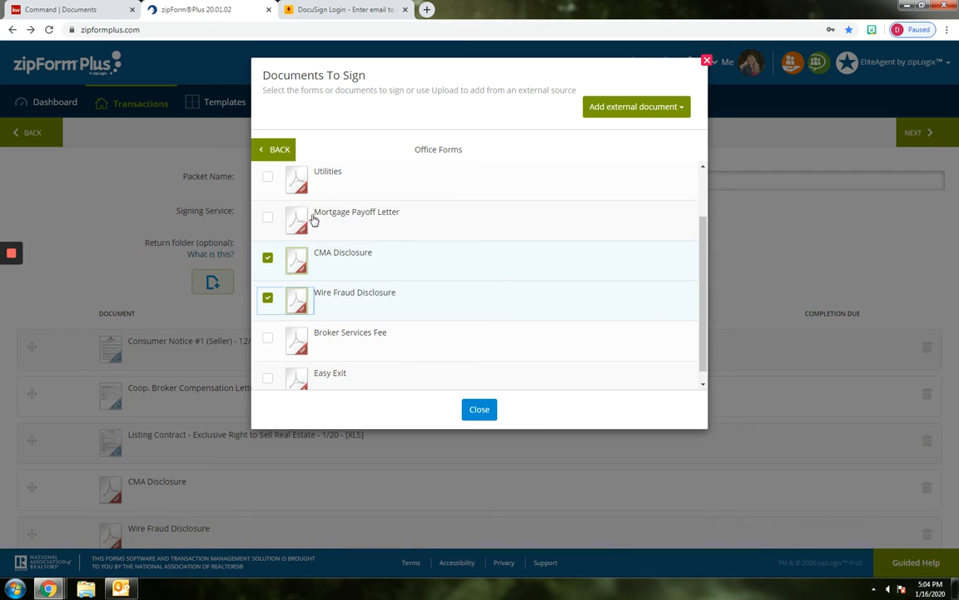
{"action": "left_click", "coordinate": [268, 337]}
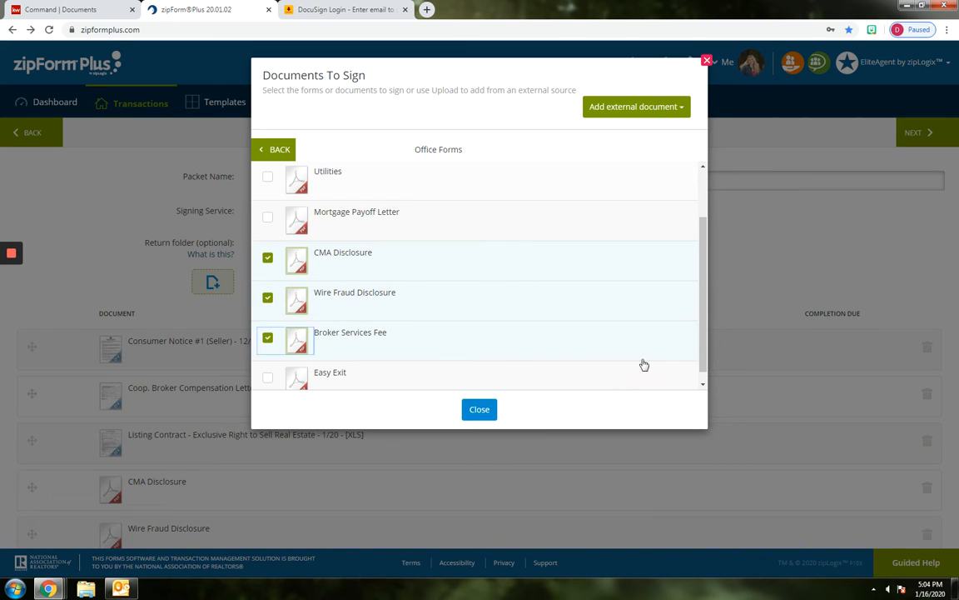
{"action": "left_click", "coordinate": [479, 410]}
Check the packet's document list and name, and continue to selecting the parties
{"action": "scroll", "coordinate": [954, 314], "scroll_direction": "down", "scroll_amount": 1}
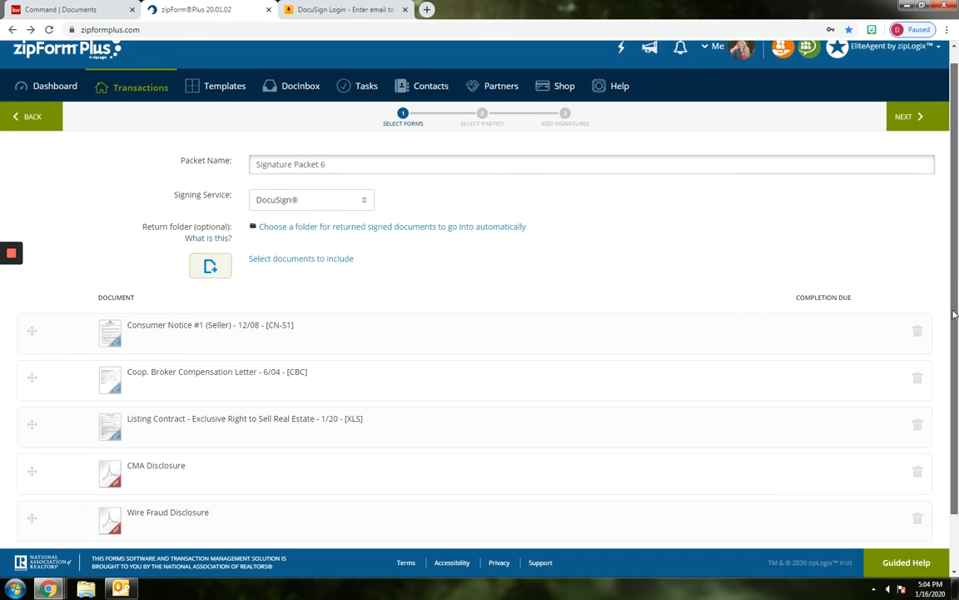
{"action": "scroll", "coordinate": [954, 314], "scroll_direction": "down", "scroll_amount": 1}
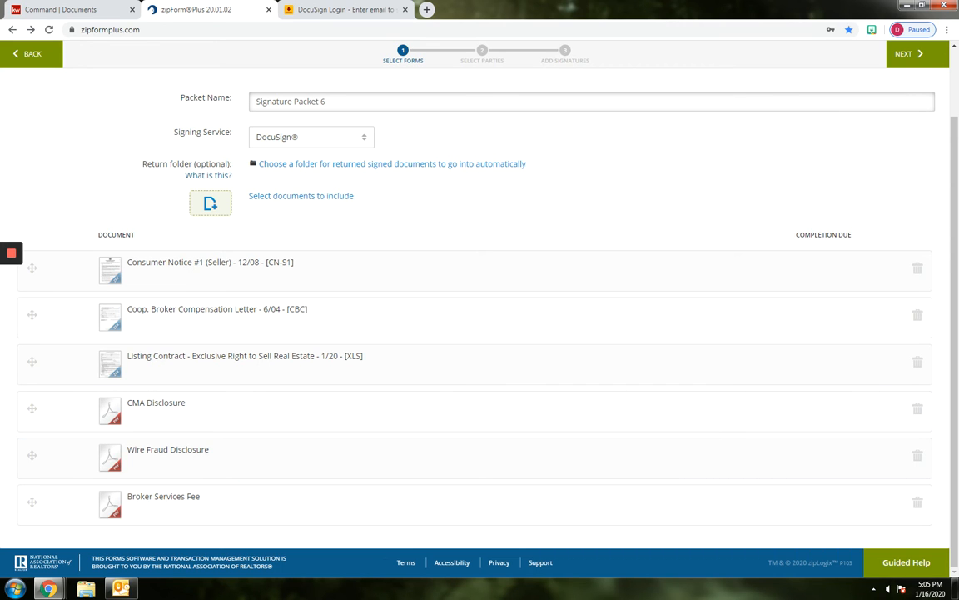
{"action": "scroll", "coordinate": [546, 166], "scroll_direction": "up", "scroll_amount": 1}
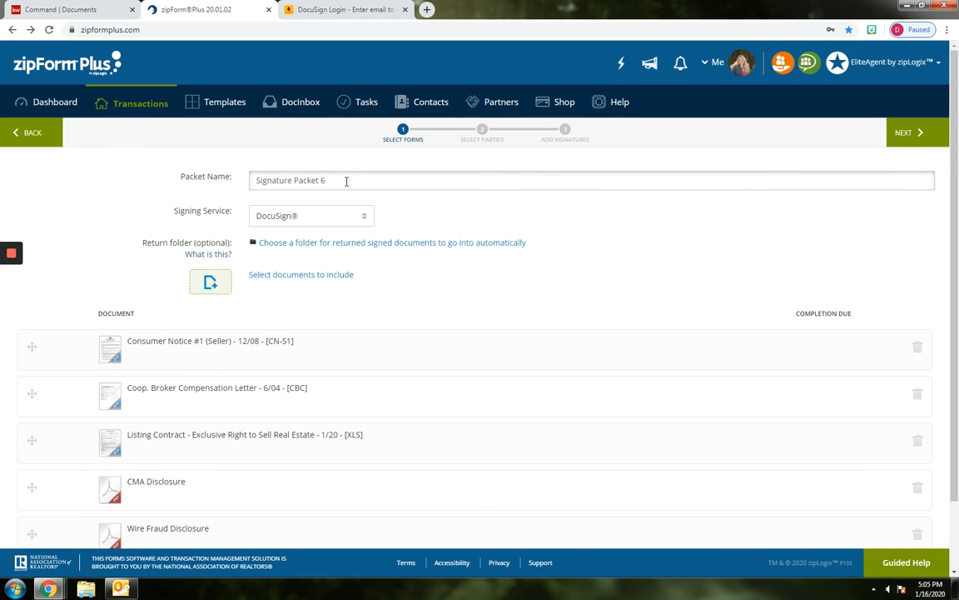
{"action": "left_click_drag", "start_coordinate": [349, 180], "coordinate": [250, 181]}
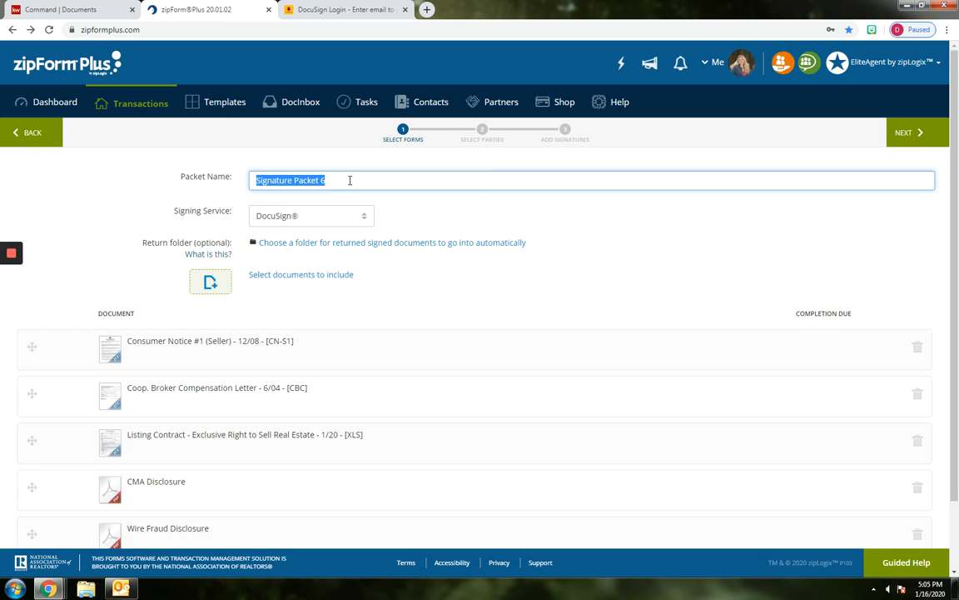
{"action": "left_click", "coordinate": [613, 248]}
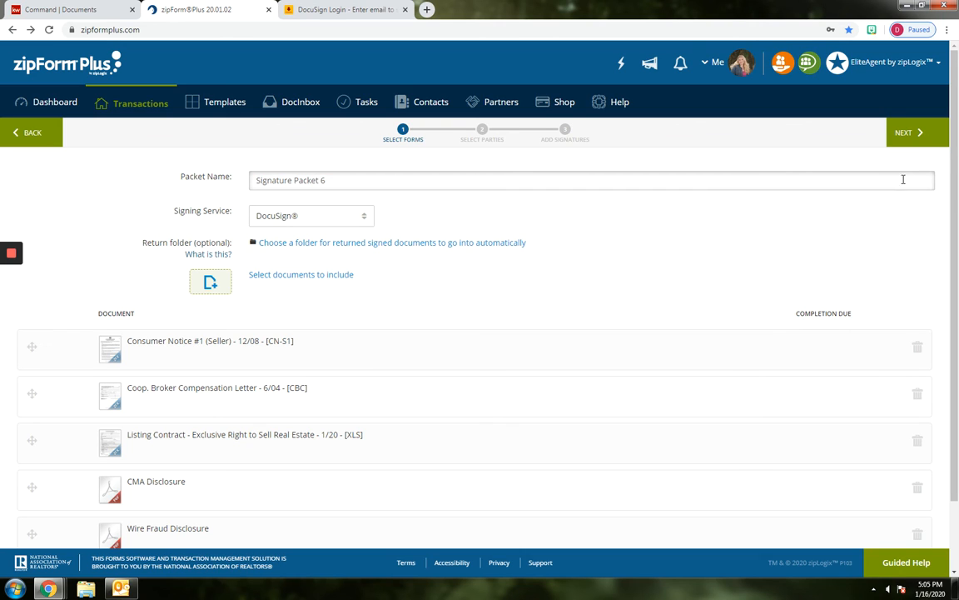
{"action": "left_click", "coordinate": [922, 133]}
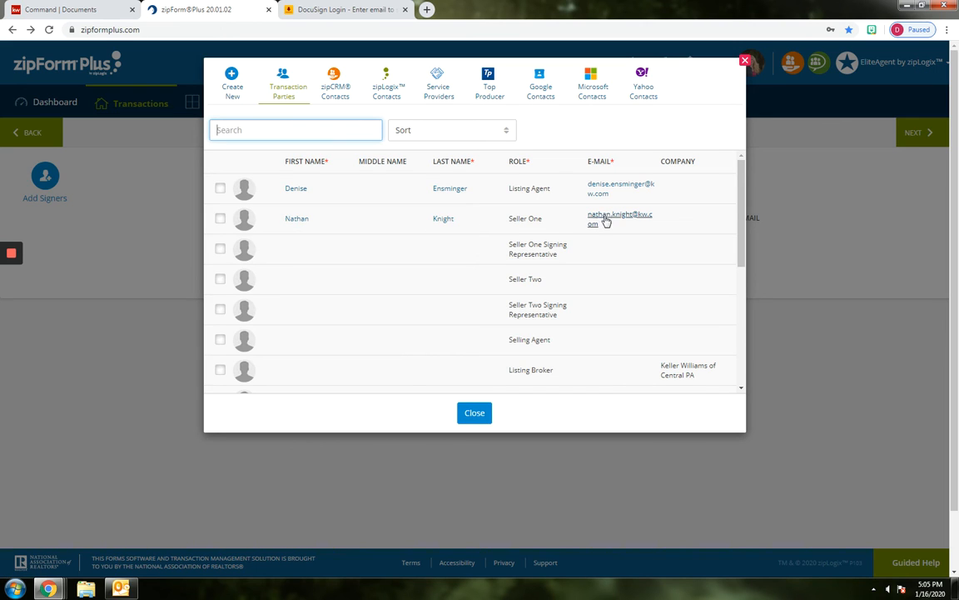
Open Seller One's e-mail and Seller Two's name and e-mail entries for editing
{"action": "left_click", "coordinate": [598, 216]}
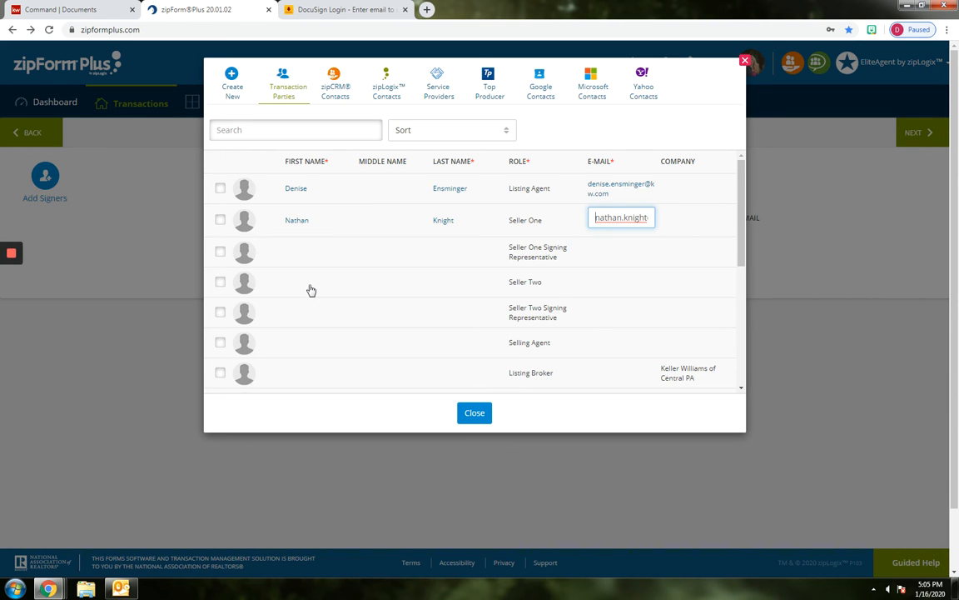
{"action": "left_click", "coordinate": [338, 283]}
{"action": "left_click", "coordinate": [390, 279]}
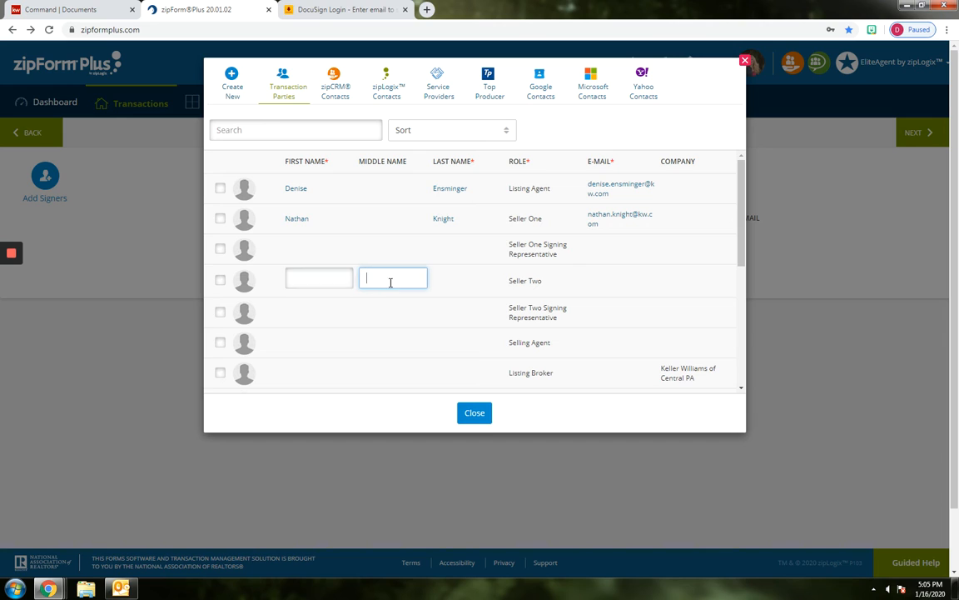
{"action": "left_click", "coordinate": [456, 279]}
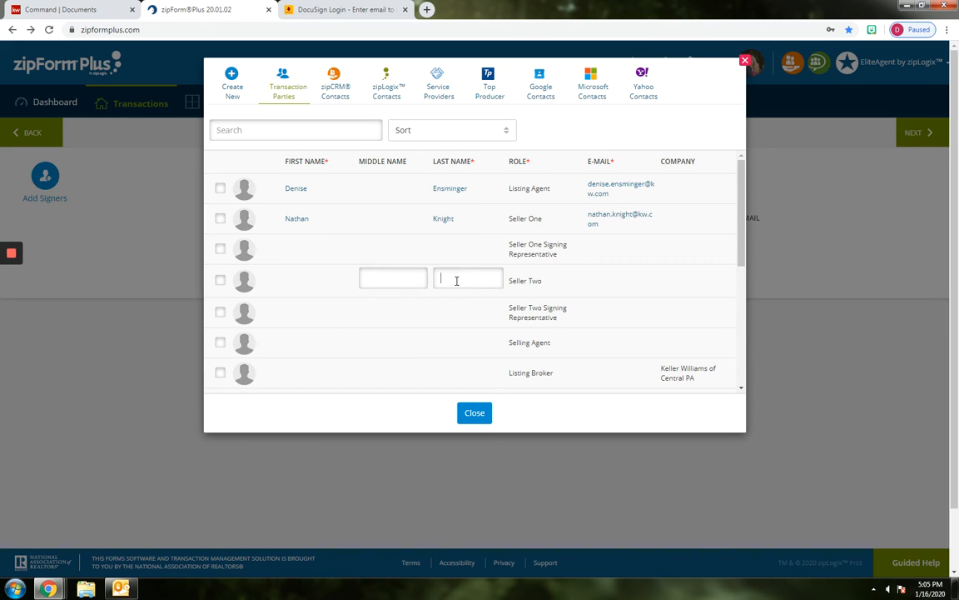
{"action": "left_click", "coordinate": [623, 284]}
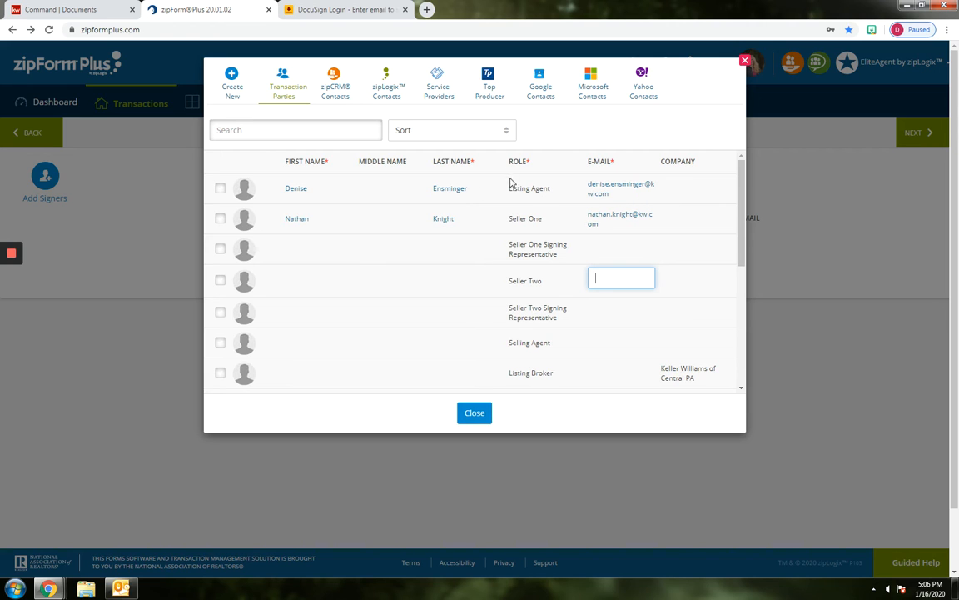
Add the listing agent and Seller One as signers without a signing order, and continue to adding signatures
{"action": "left_click", "coordinate": [220, 189]}
{"action": "left_click", "coordinate": [219, 219]}
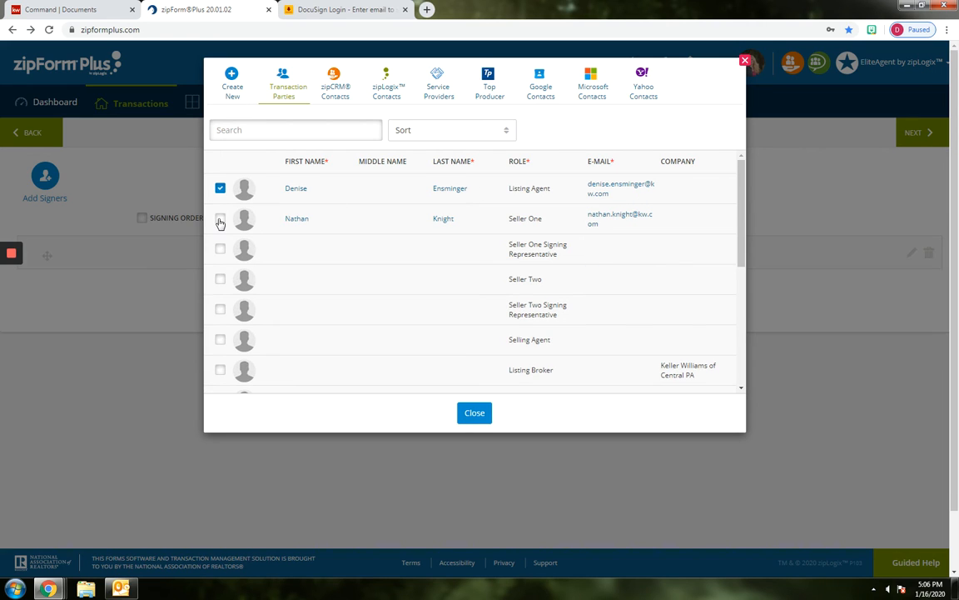
{"action": "left_click", "coordinate": [466, 413]}
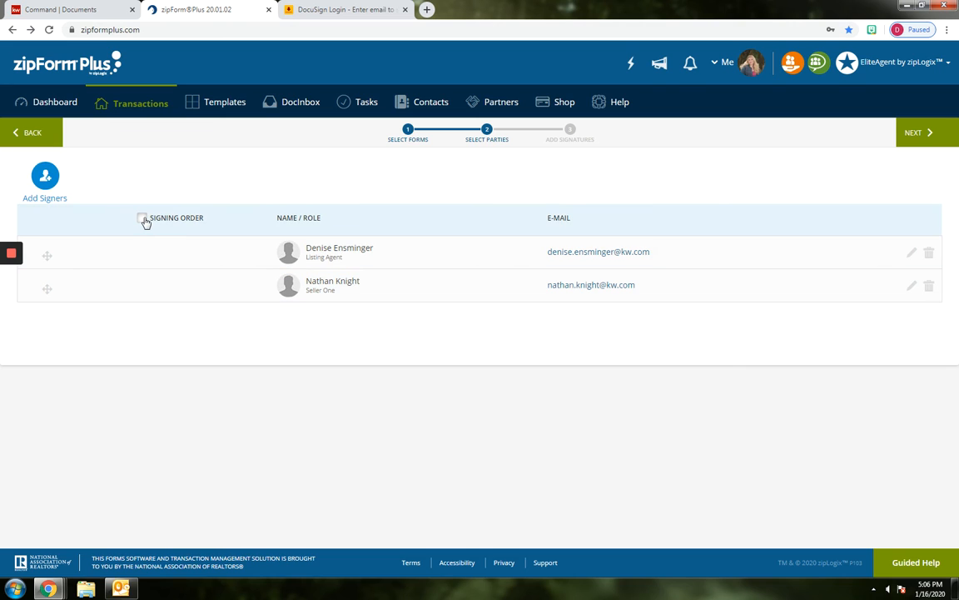
{"action": "left_click", "coordinate": [143, 218]}
{"action": "left_click", "coordinate": [141, 219]}
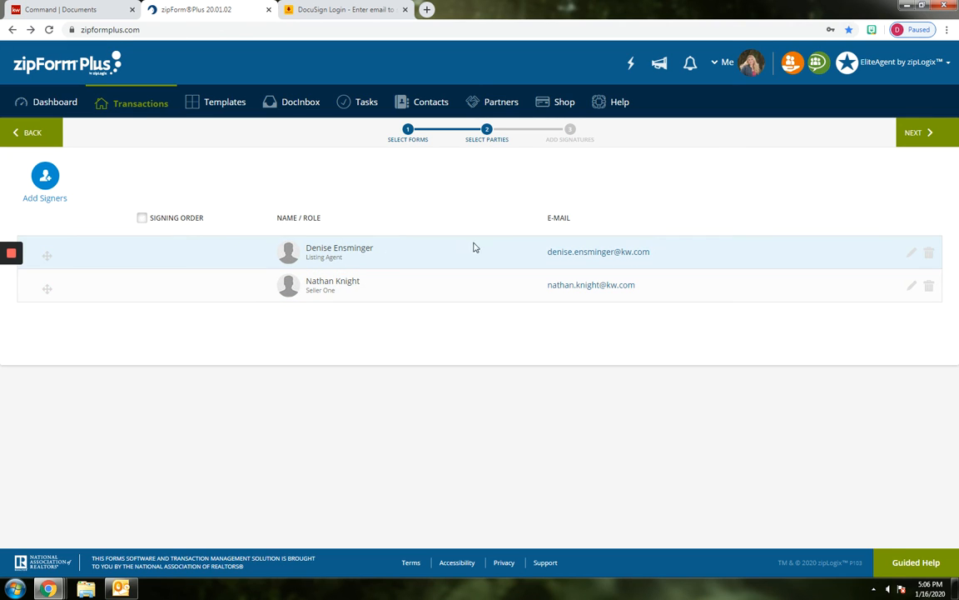
{"action": "left_click", "coordinate": [922, 134]}
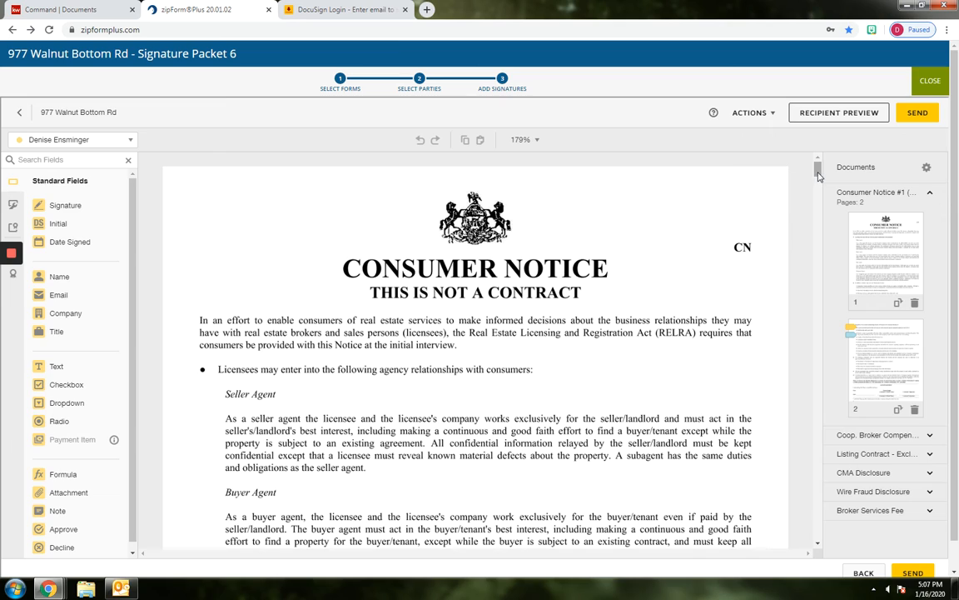
Check the signature fields on the Consumer Notice and Coop. Broker Compensation Letter without applying matching templates, and return to the transaction's documents
{"action": "left_click_drag", "start_coordinate": [817, 173], "coordinate": [816, 223]}
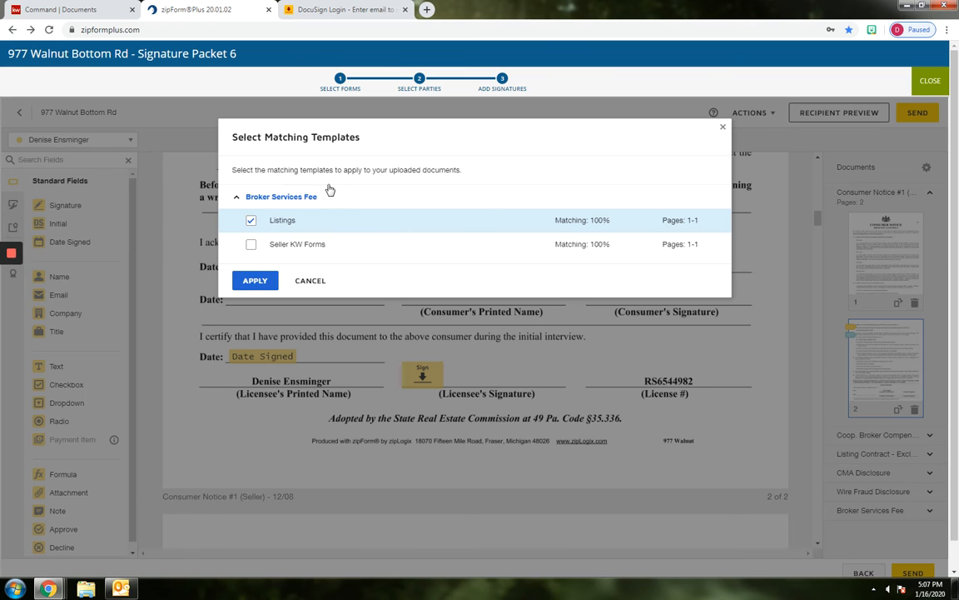
{"action": "left_click", "coordinate": [310, 282]}
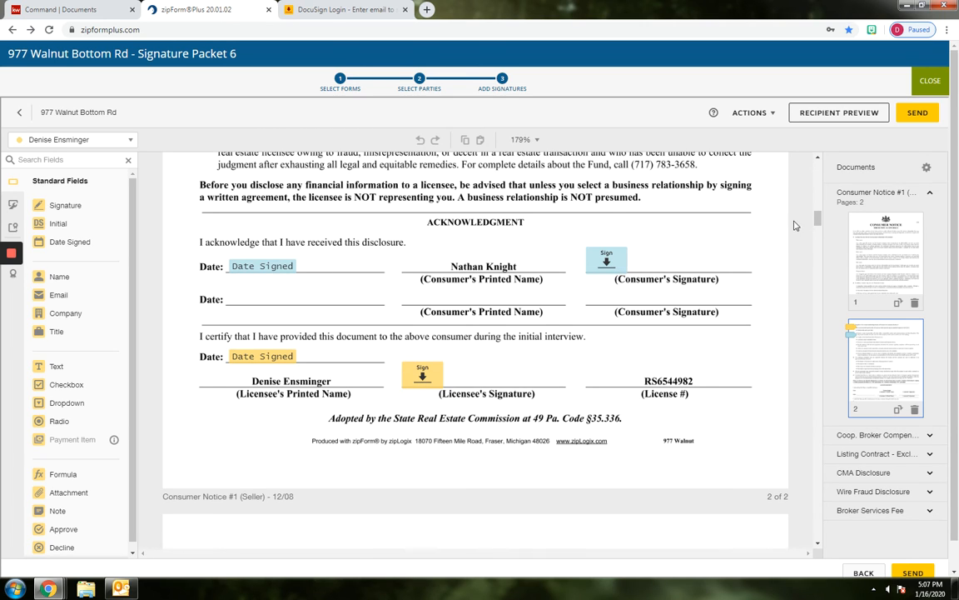
{"action": "mouse_move", "coordinate": [817, 219]}
{"action": "left_mouse_down"}
{"action": "mouse_move", "coordinate": [816, 258]}
{"action": "mouse_move", "coordinate": [816, 239]}
{"action": "left_mouse_up"}
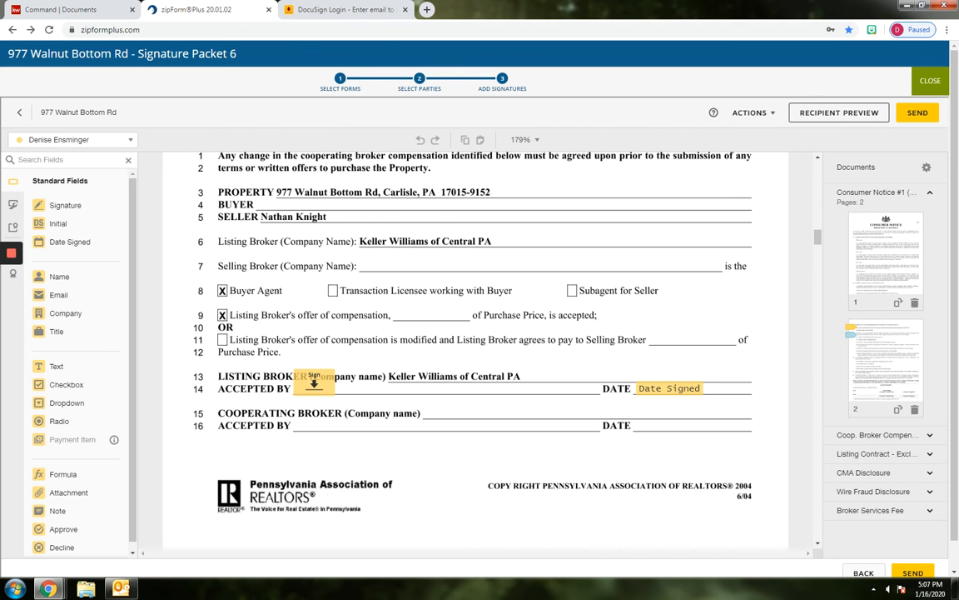
{"action": "left_click", "coordinate": [926, 81]}
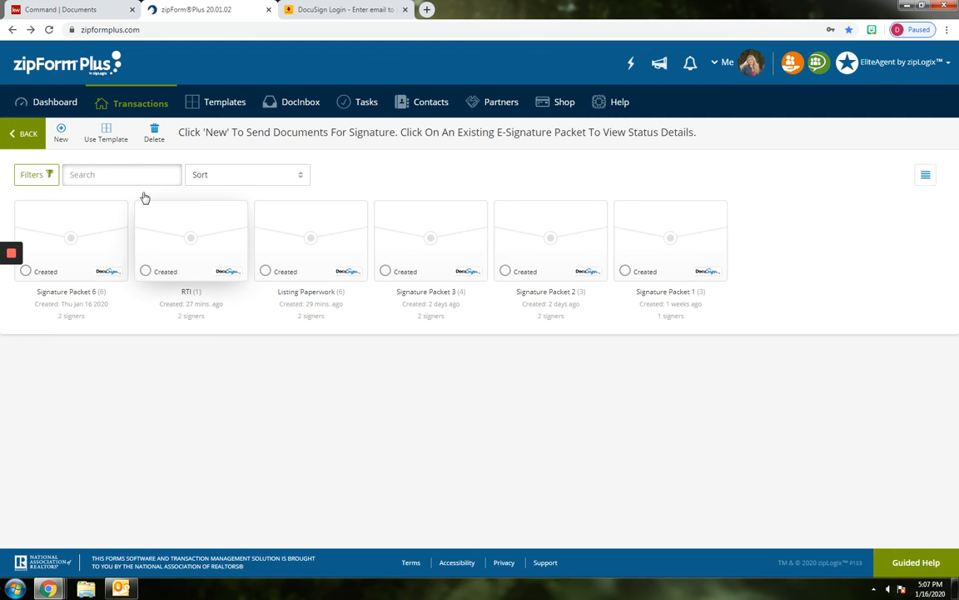
{"action": "left_click", "coordinate": [28, 134]}
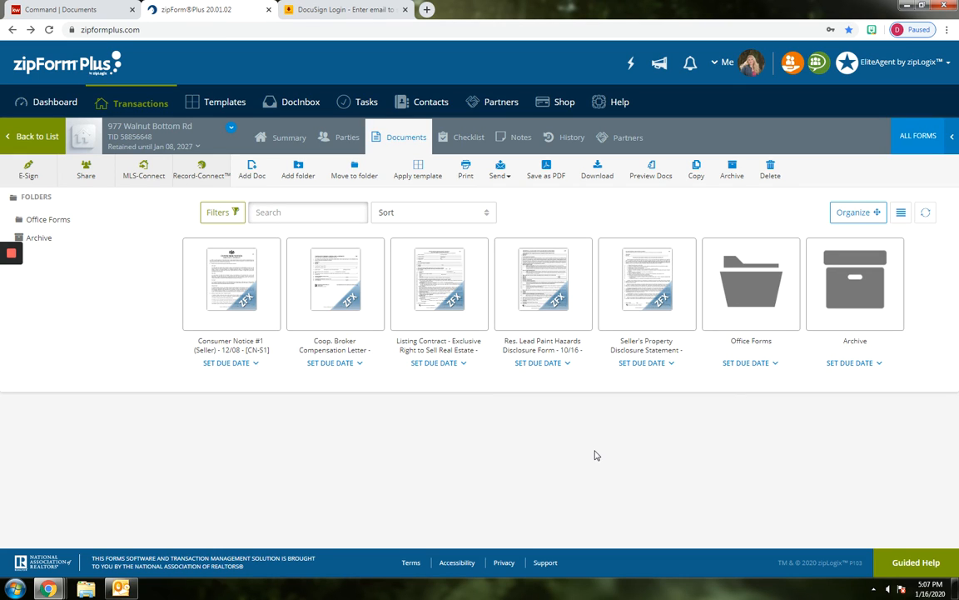
Start an e-signature packet from the Res. Lead Paint Hazards Disclosure Form, and back out to the transaction's documents
{"action": "double_click", "coordinate": [548, 275]}
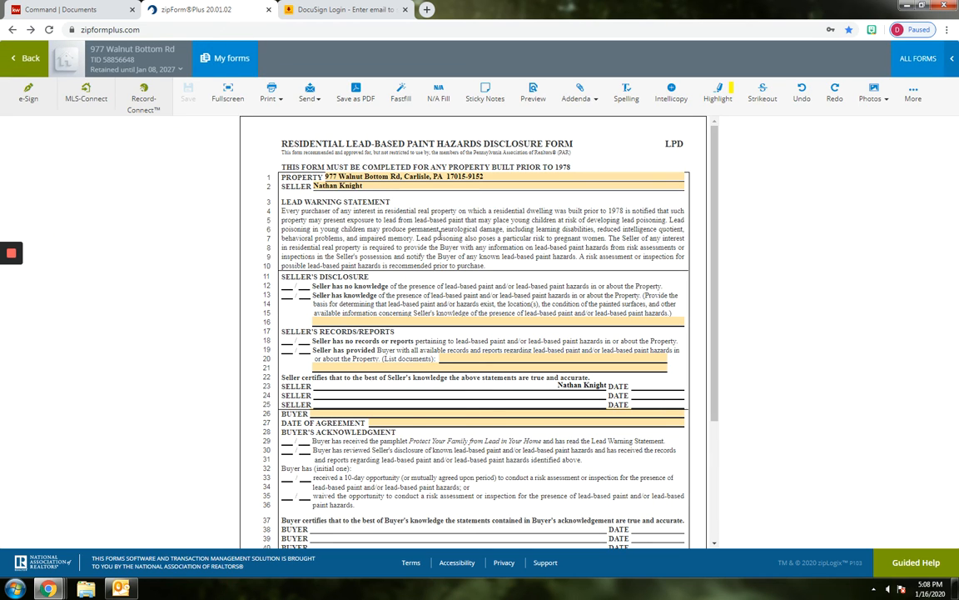
{"action": "left_click", "coordinate": [30, 111]}
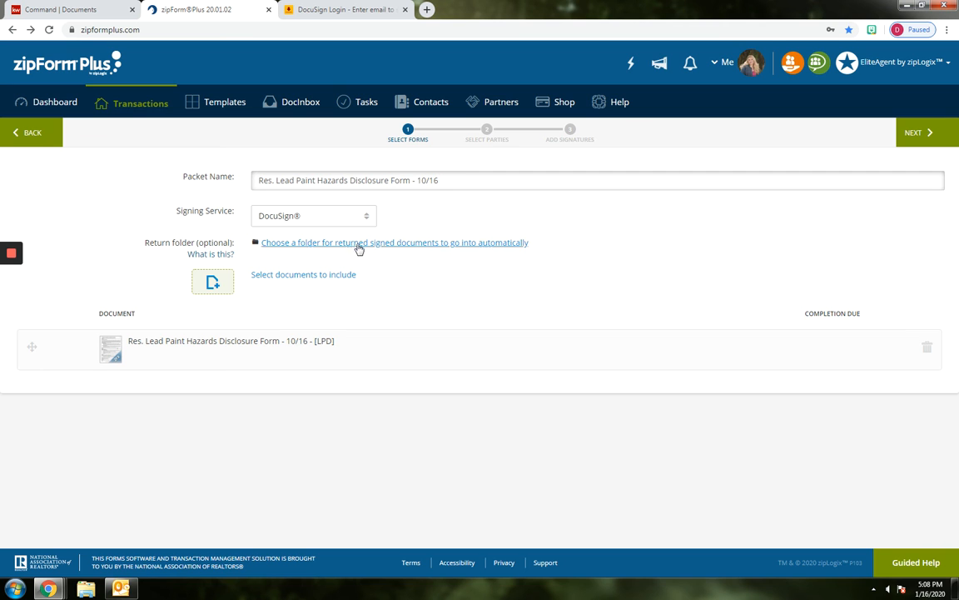
{"action": "left_click", "coordinate": [913, 132]}
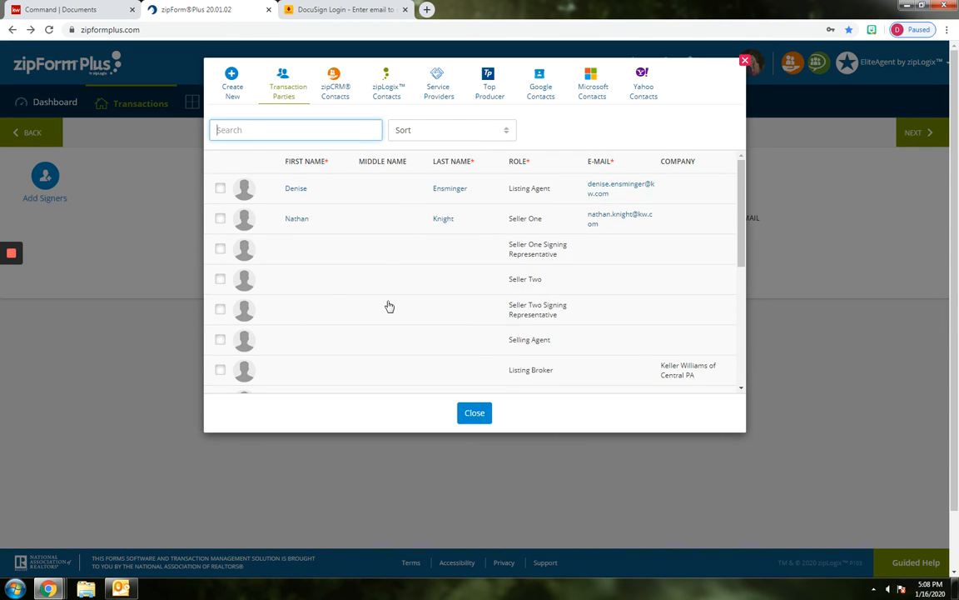
{"action": "left_click", "coordinate": [747, 62]}
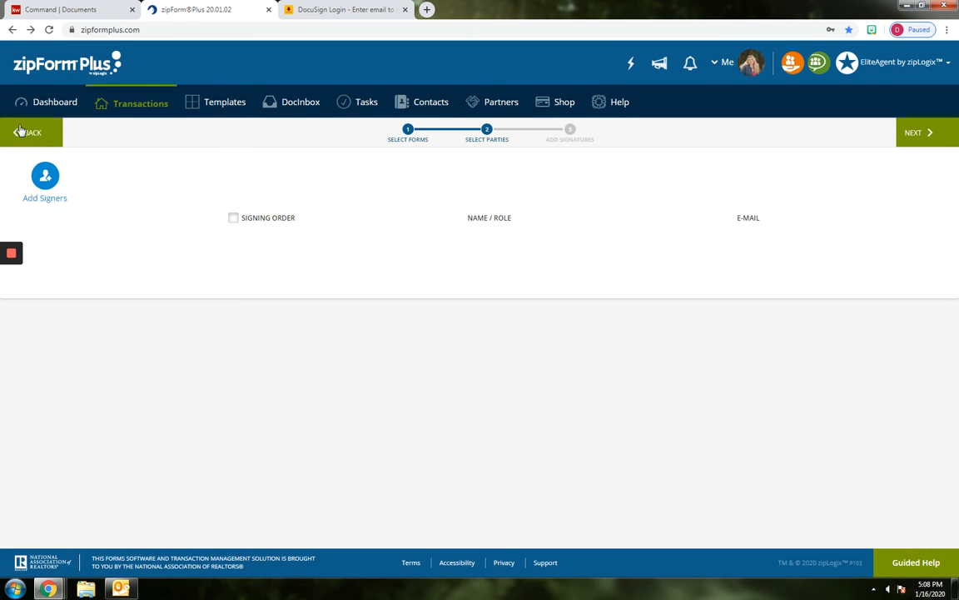
{"action": "left_click", "coordinate": [33, 137]}
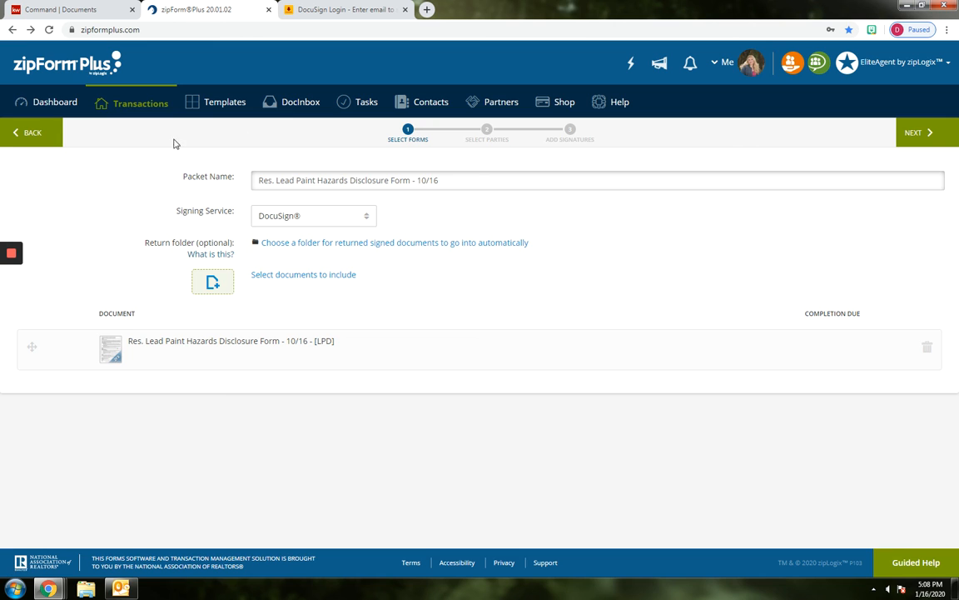
{"action": "left_click", "coordinate": [38, 138]}
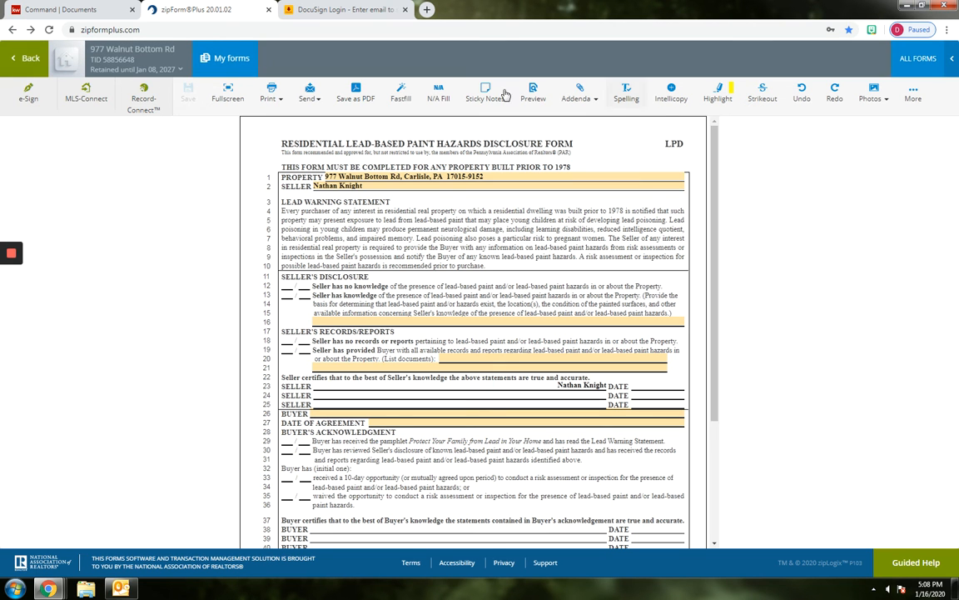
{"action": "left_click", "coordinate": [27, 59]}
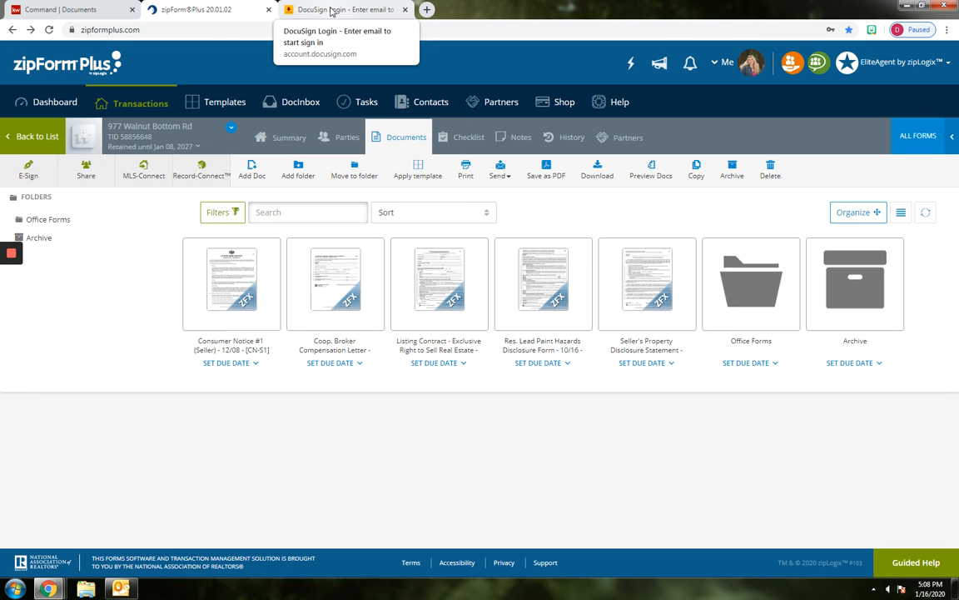
Switch to DocuSign, log in to the account and open a new envelope
{"action": "left_click", "coordinate": [332, 11]}
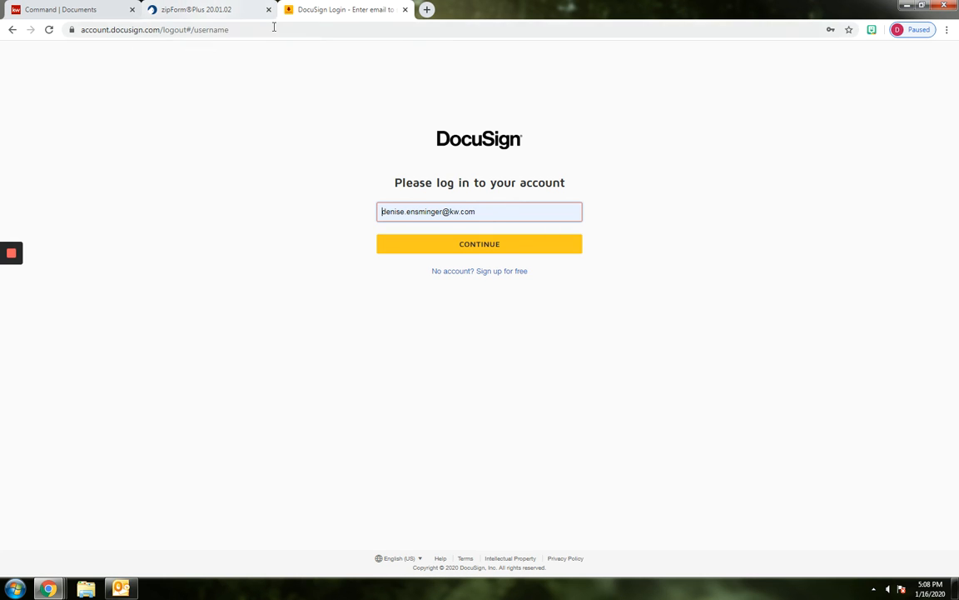
{"action": "left_click", "coordinate": [456, 256]}
{"action": "left_click", "coordinate": [467, 268]}
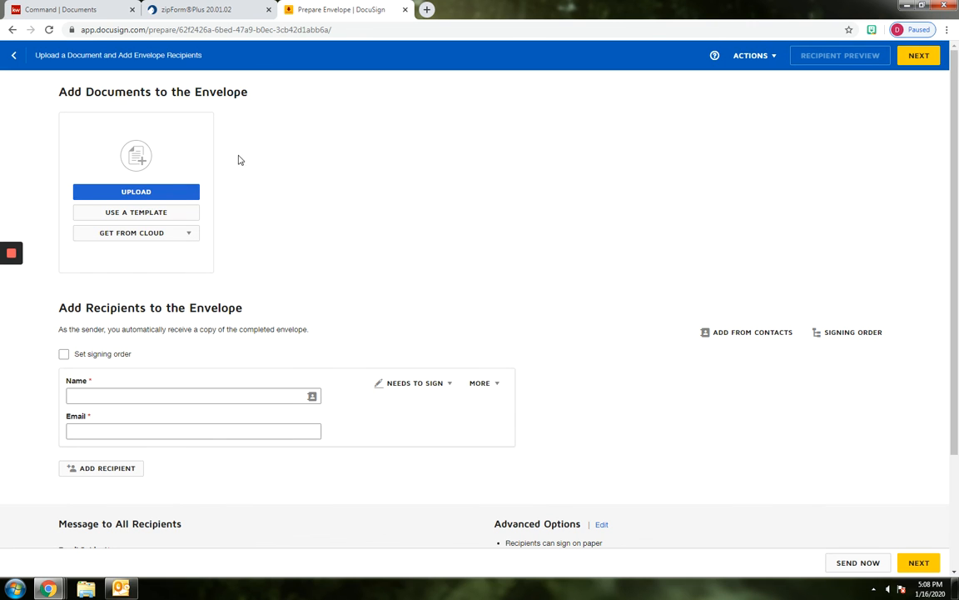
Upload Agreement of Sale, Appraisal Contingency, Change in Terms - Repairs, Change in Terms - Timeframe, Checklist for Seller and Co-Broke to the envelope
{"action": "left_click", "coordinate": [150, 193]}
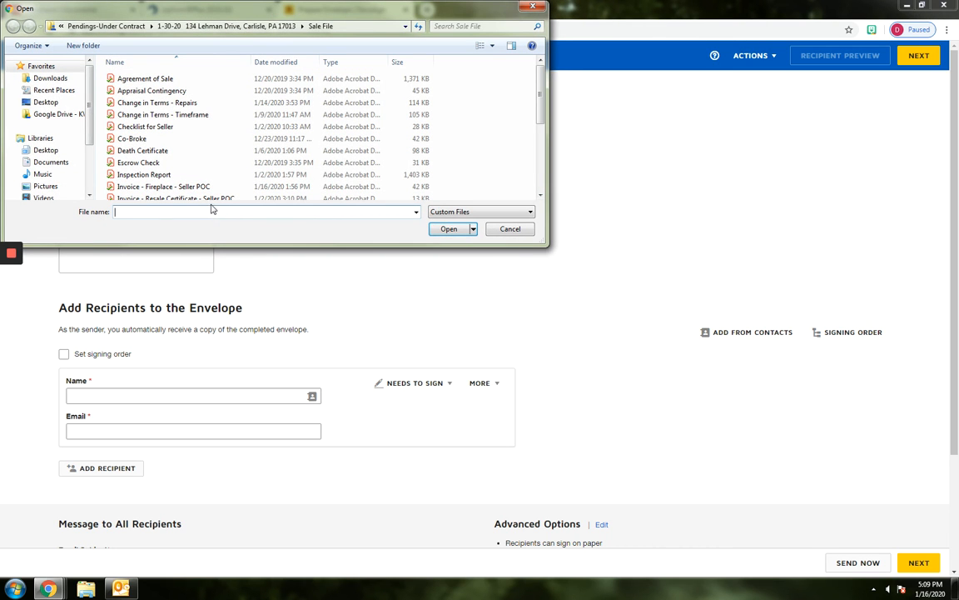
{"action": "left_click", "coordinate": [149, 80]}
{"action": "left_click", "coordinate": [129, 92], "text": "ctrl"}
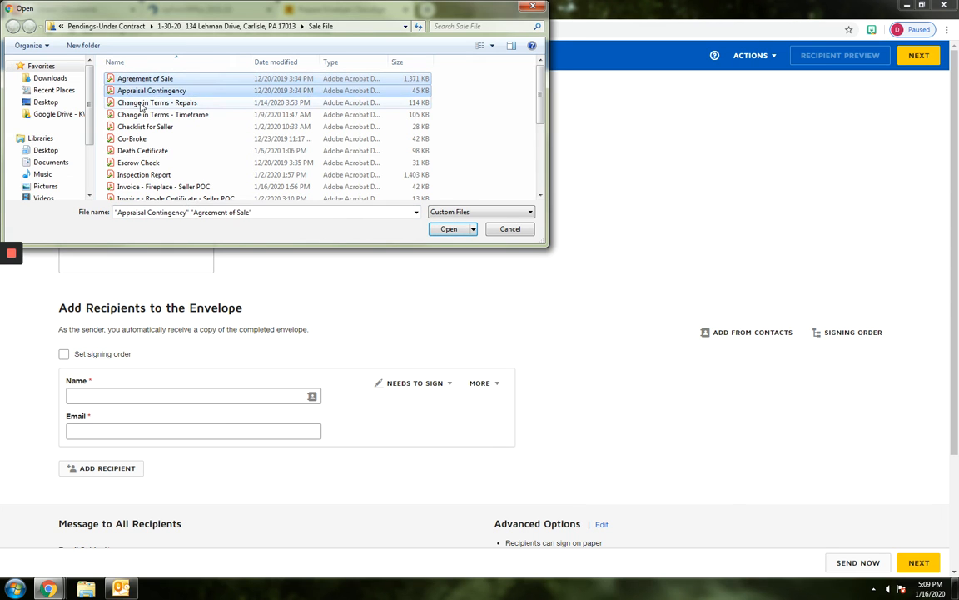
{"action": "left_click", "coordinate": [125, 103], "text": "ctrl"}
{"action": "left_click", "coordinate": [135, 115], "text": "ctrl"}
{"action": "left_click", "coordinate": [126, 126], "text": "ctrl"}
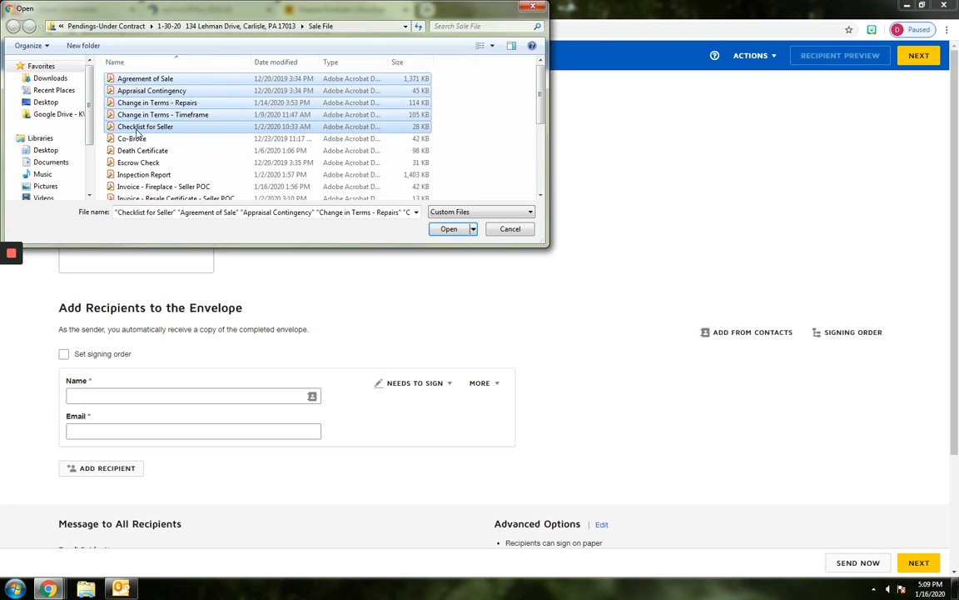
{"action": "left_click", "coordinate": [125, 137], "text": "ctrl"}
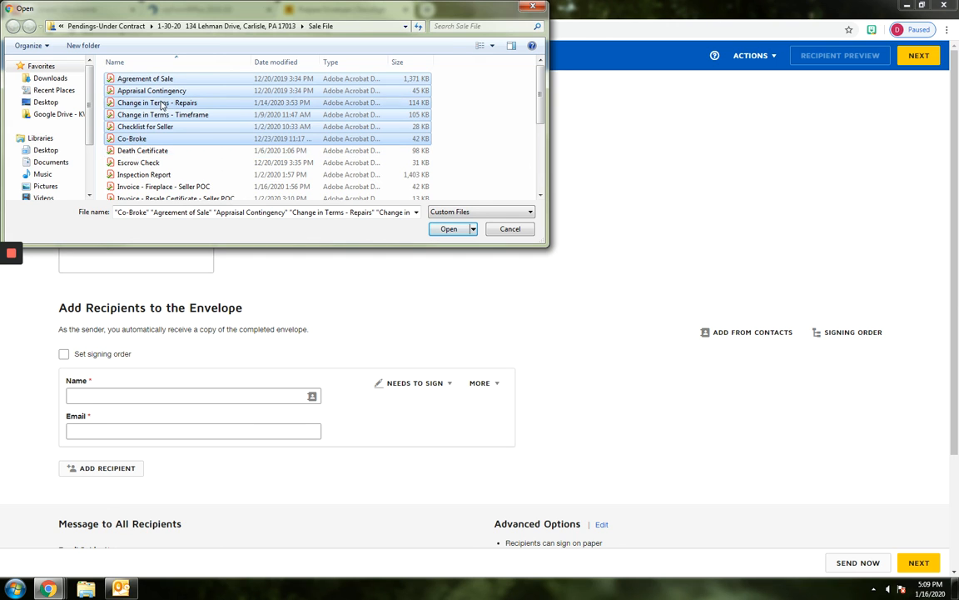
{"action": "left_click", "coordinate": [449, 228]}
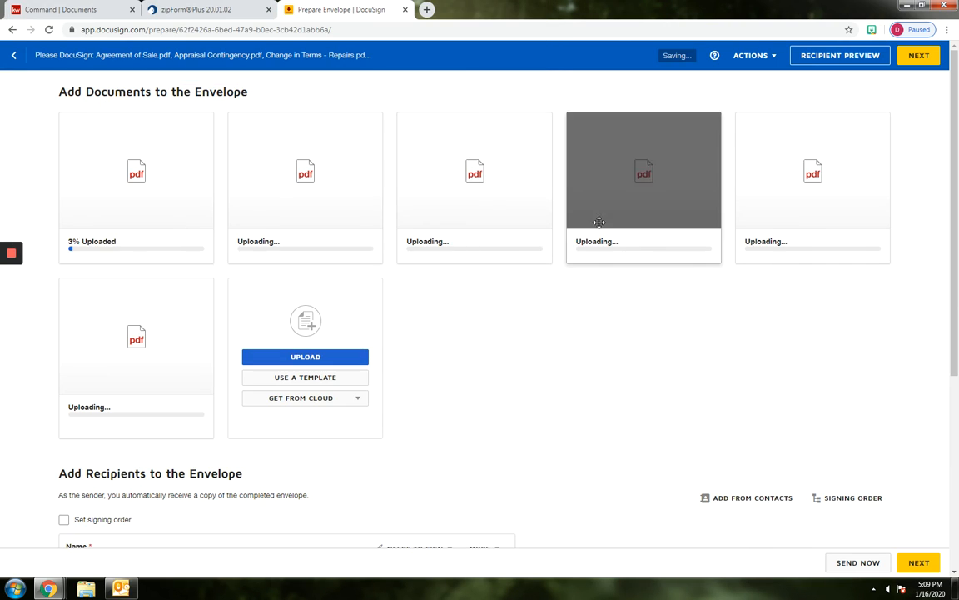
Review the envelope's recipient fields, signing order option, email subject and message, and advanced options
{"action": "scroll", "coordinate": [676, 285], "scroll_direction": "down", "scroll_amount": 3}
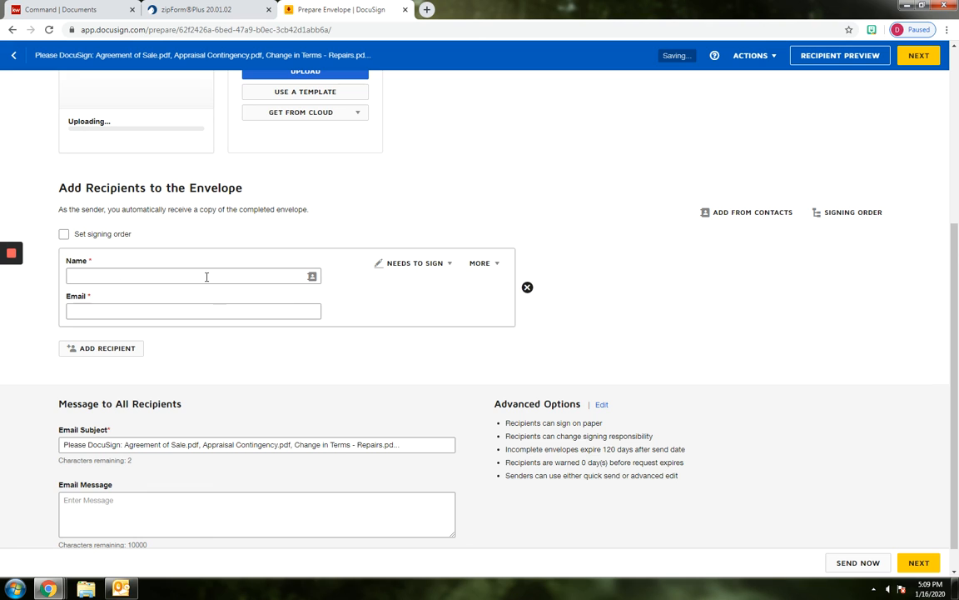
{"action": "scroll", "coordinate": [139, 311], "scroll_direction": "down", "scroll_amount": 1}
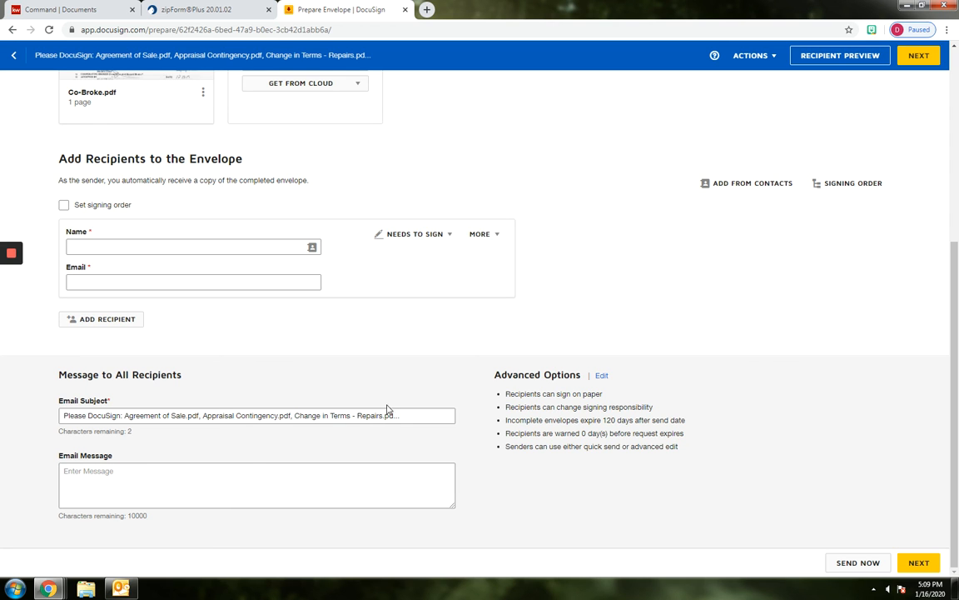
{"action": "scroll", "coordinate": [430, 383], "scroll_direction": "up", "scroll_amount": 2}
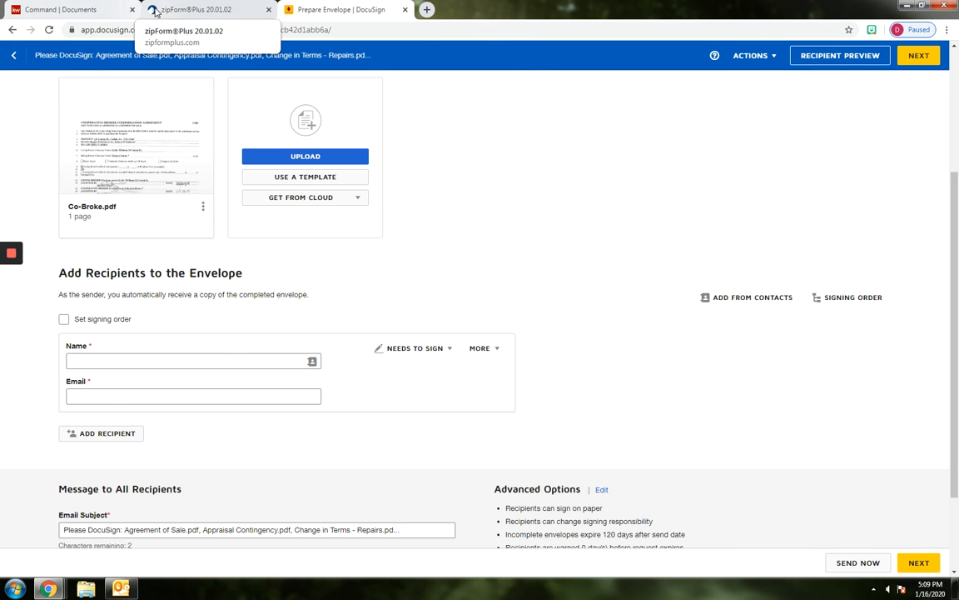
Switch to zipForm Plus and open the list of transaction templates
{"action": "left_click", "coordinate": [183, 9]}
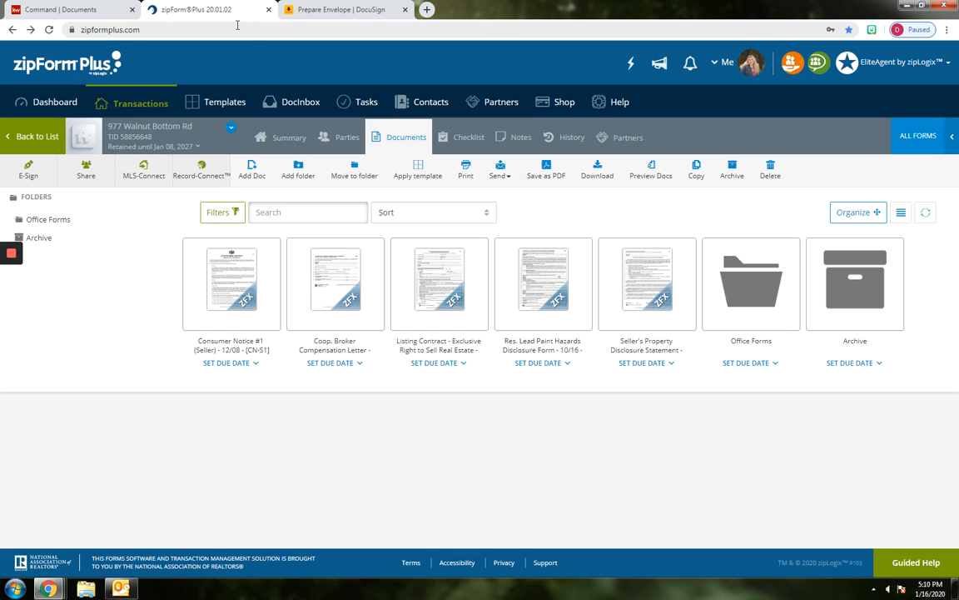
{"action": "left_click", "coordinate": [208, 102]}
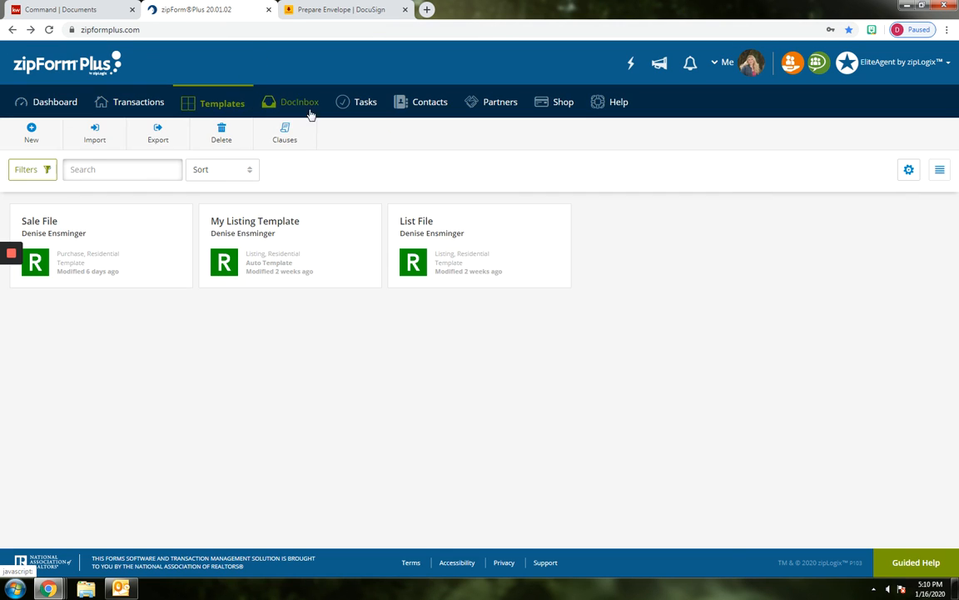